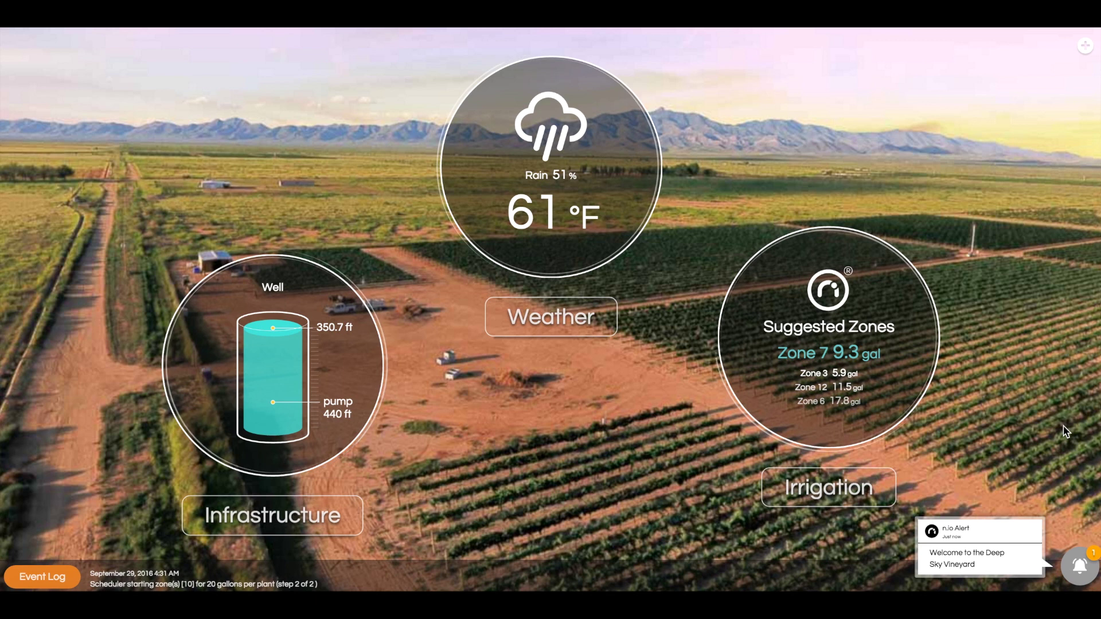
- Dismiss the welcome alert and step through the Infrastructure status views for the well, pump, filter and chem tank
left_click(1080, 566)
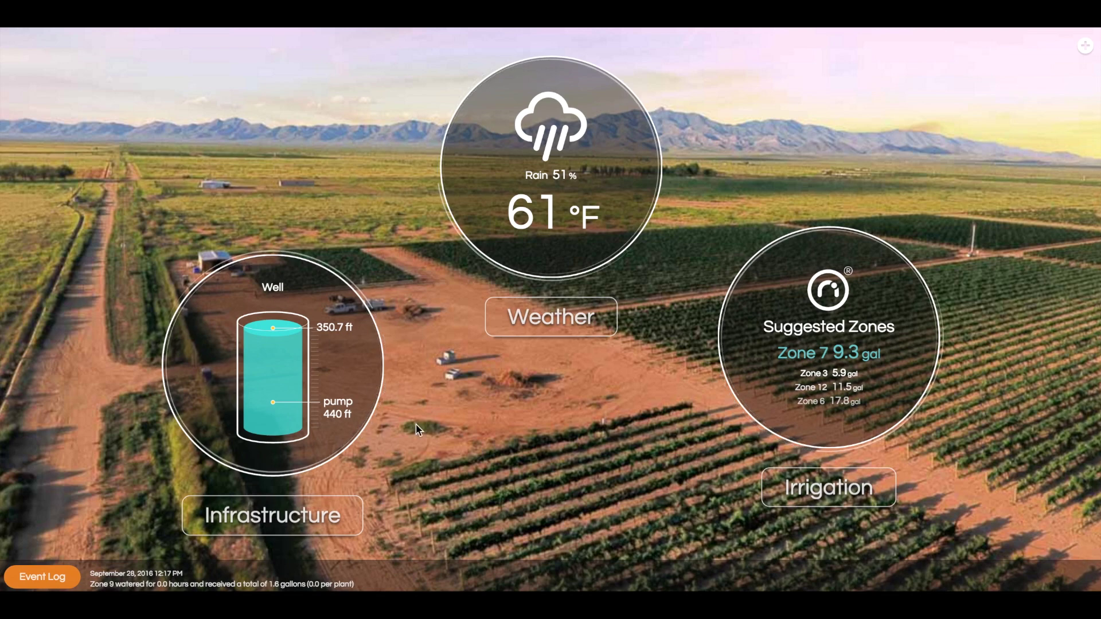
left_click(333, 344)
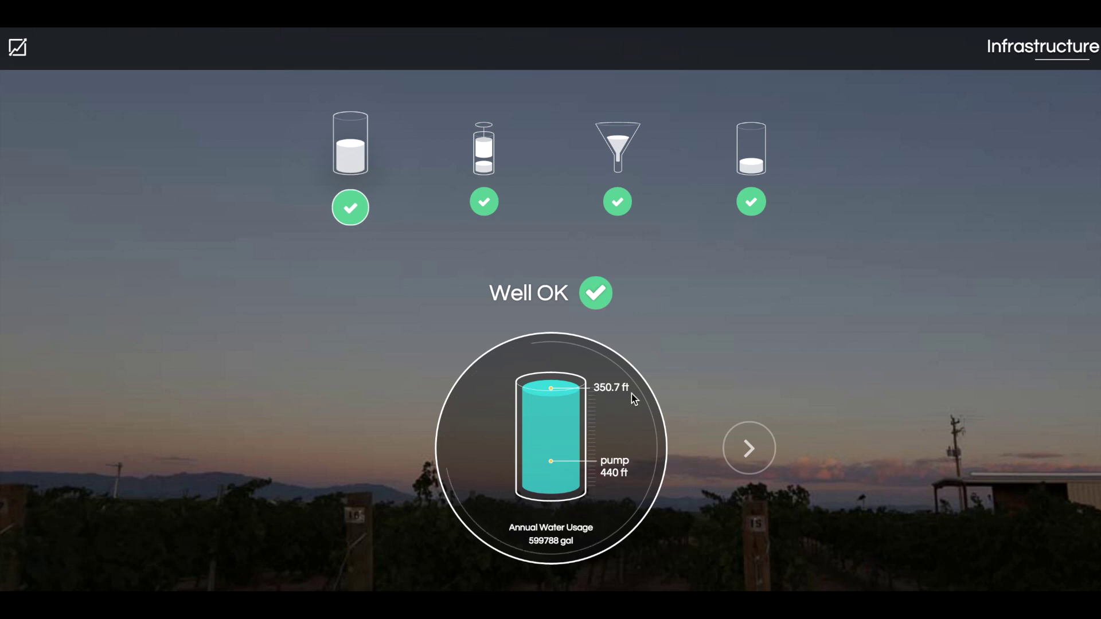
left_click(746, 447)
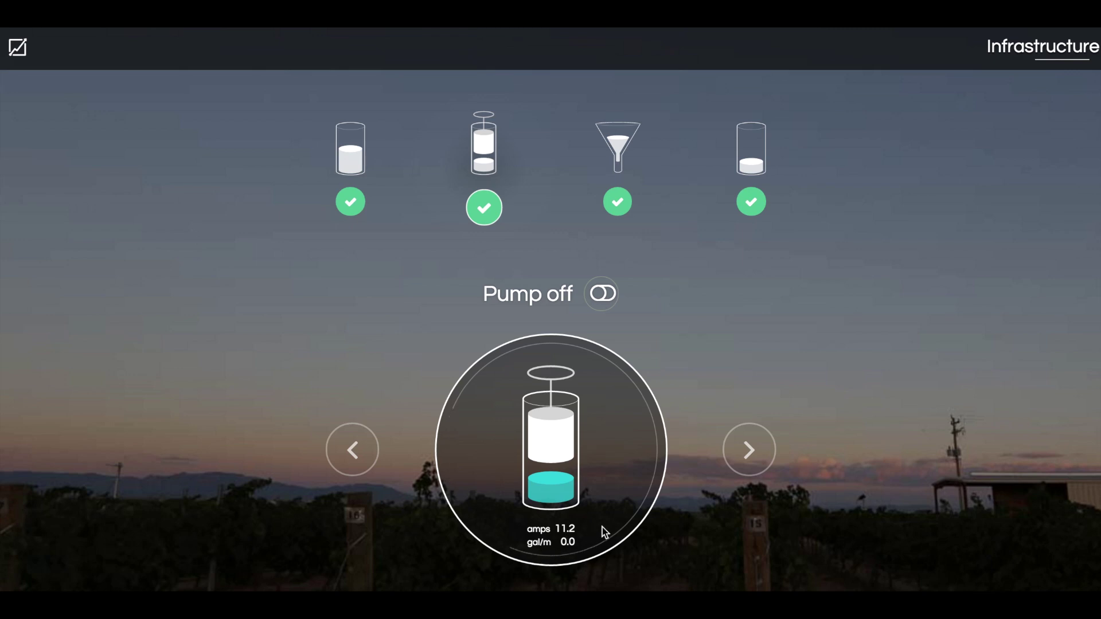
left_click(747, 450)
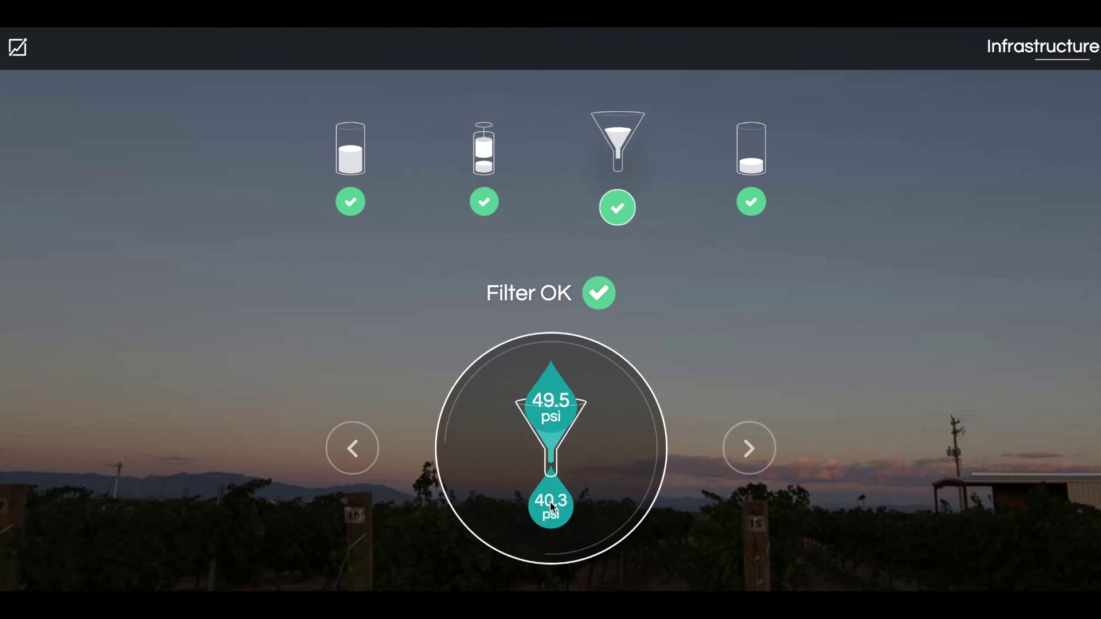
left_click(754, 450)
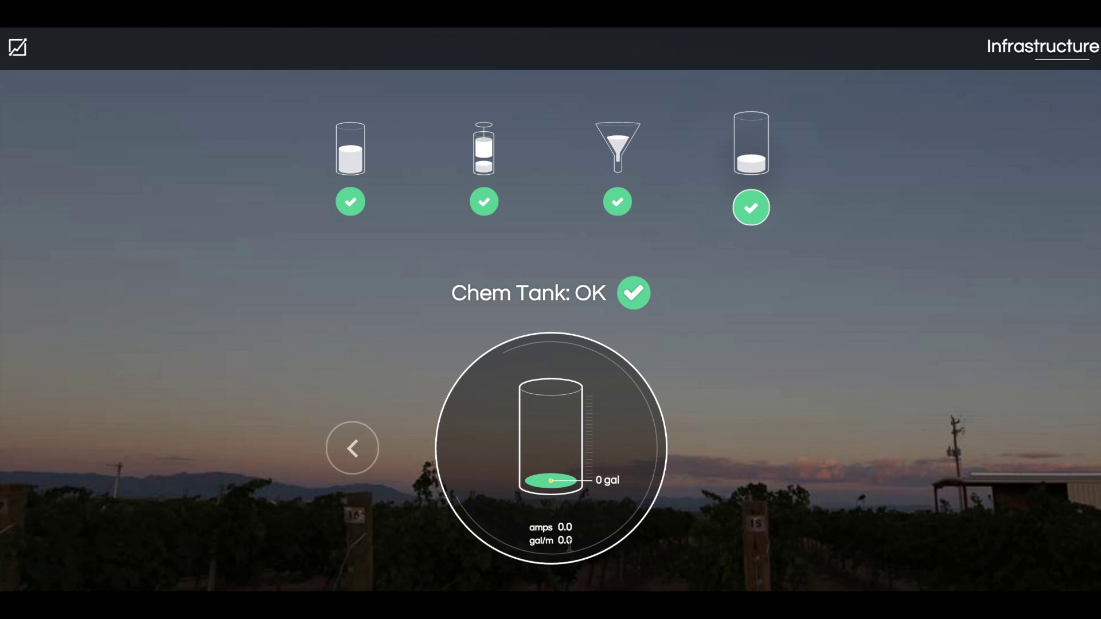
- Review the well, pump and filter status views again and return to the main dashboard
left_click(345, 165)
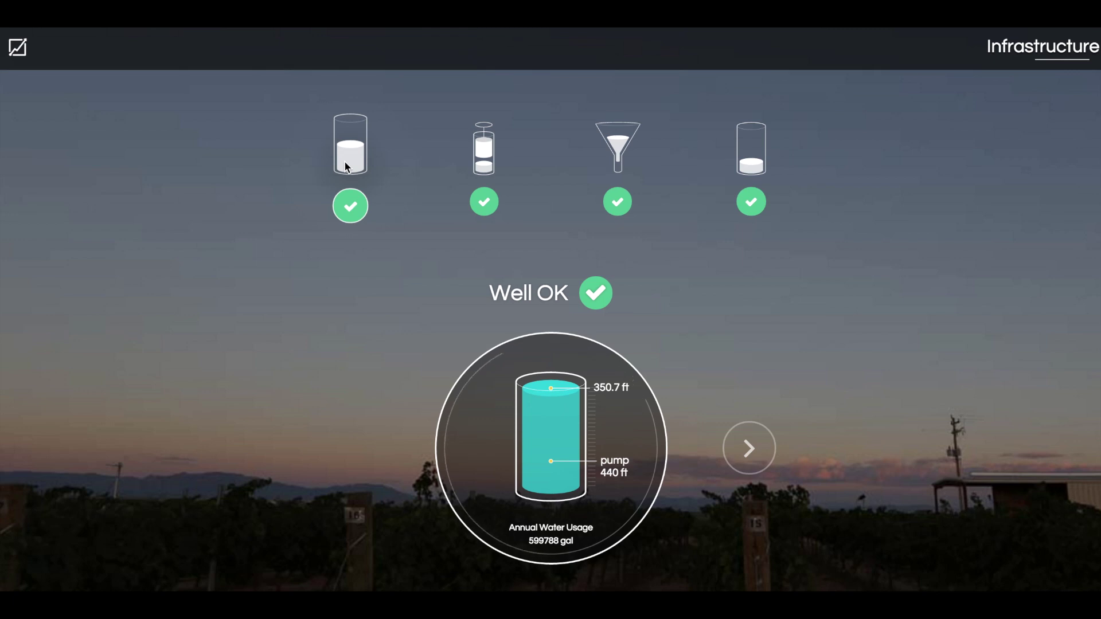
left_click(476, 159)
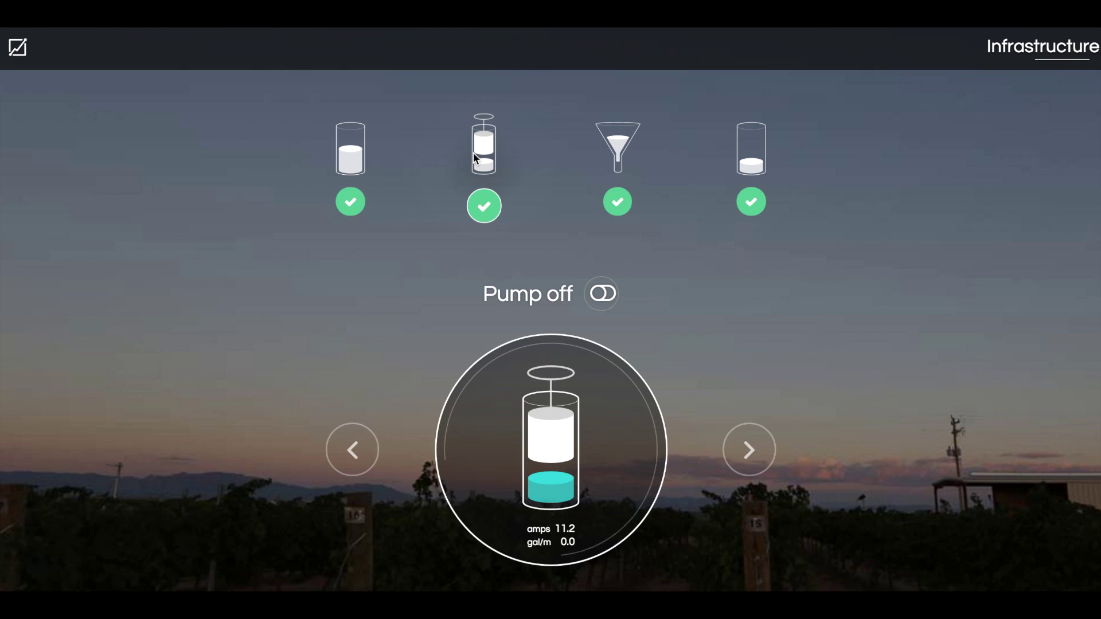
left_click(630, 136)
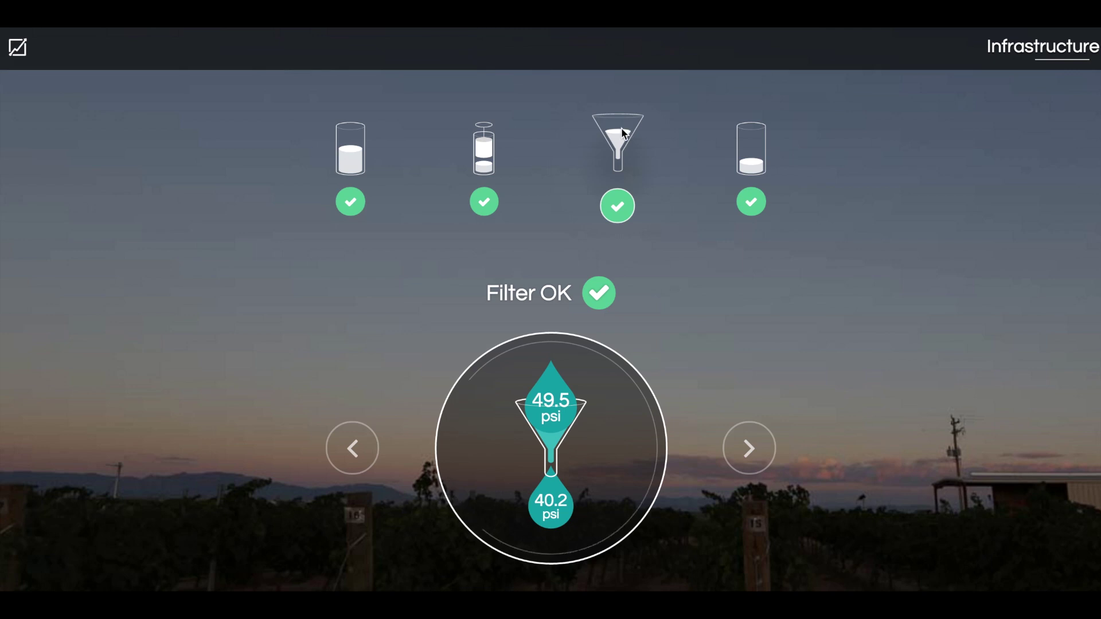
left_click(12, 50)
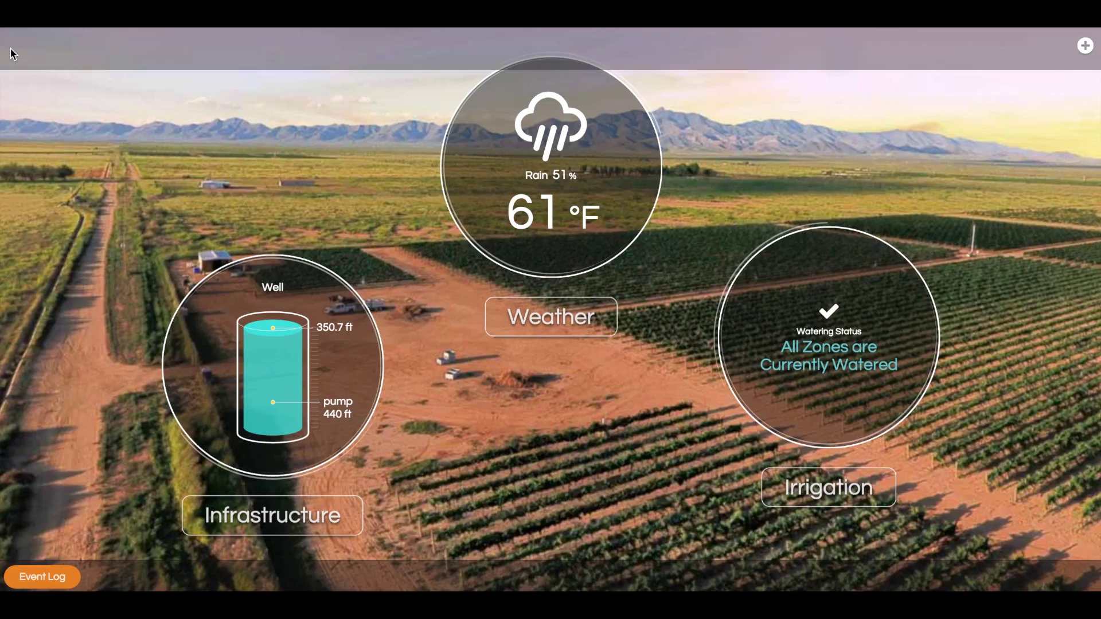
- Open the Irrigation view, switch it to manual mode and clear the existing schedule
left_click(768, 397)
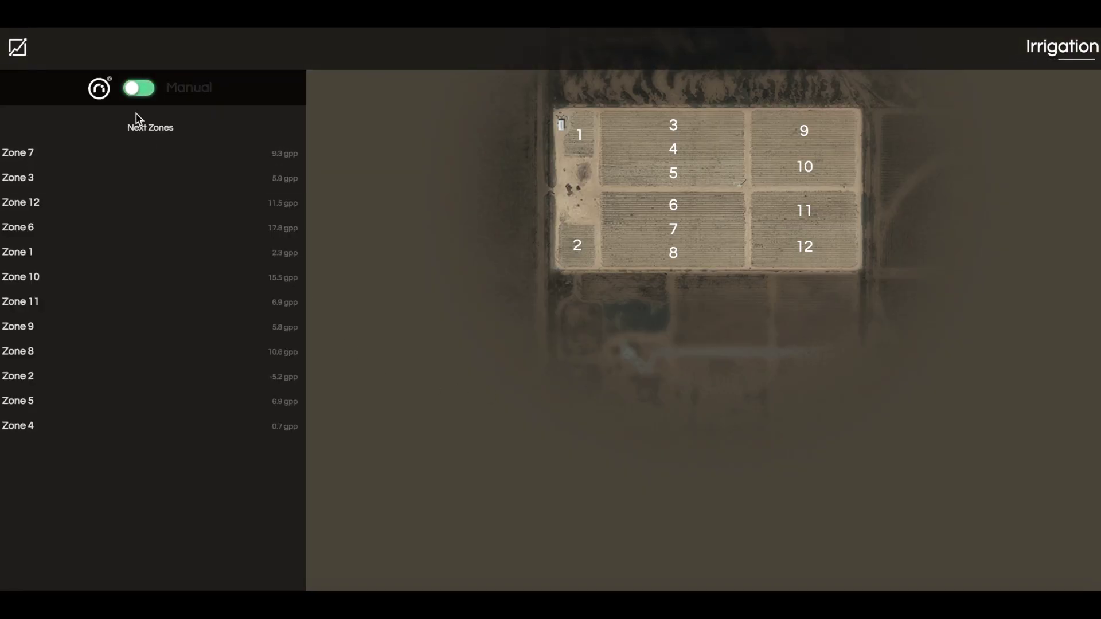
left_click(170, 94)
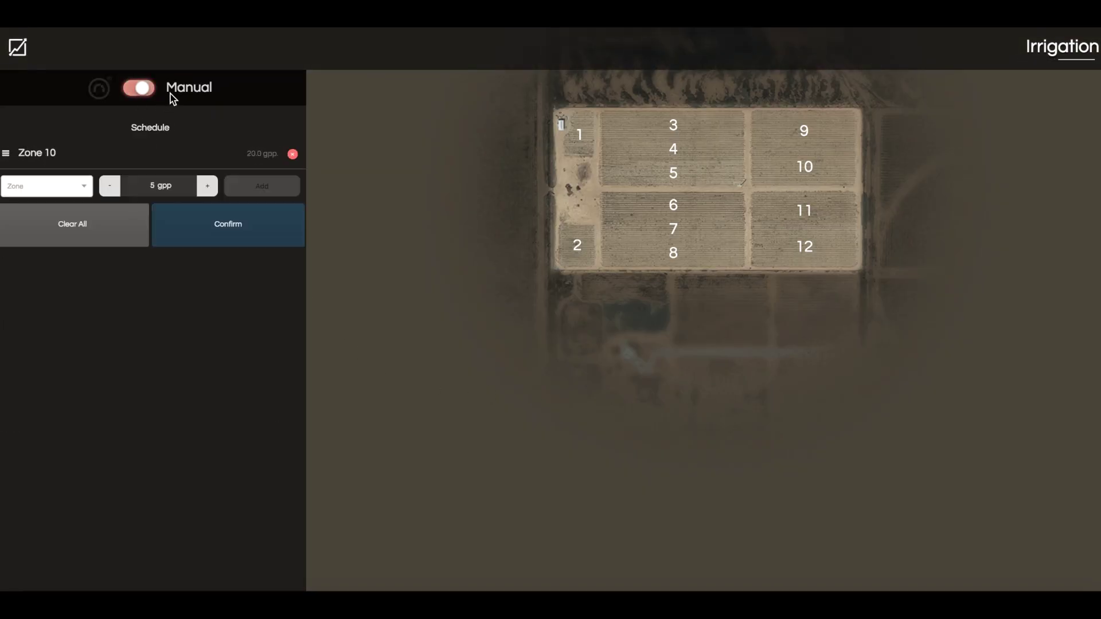
left_click(112, 230)
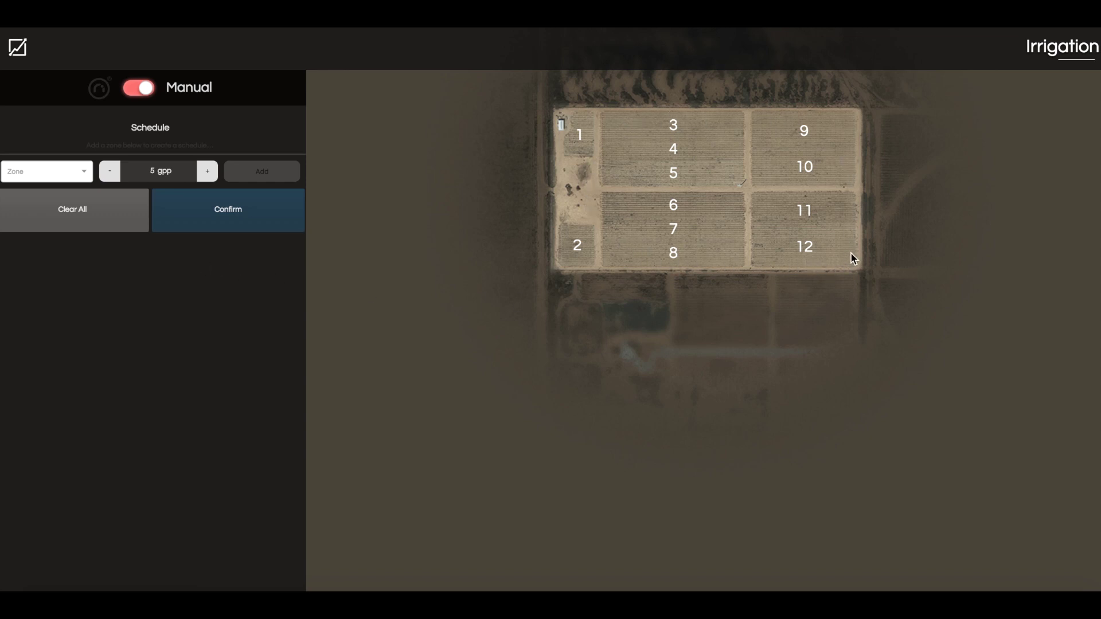
- Open Zone 6 from the vineyard map and examine its valve, irrigation history and soil moisture details
left_click(706, 208)
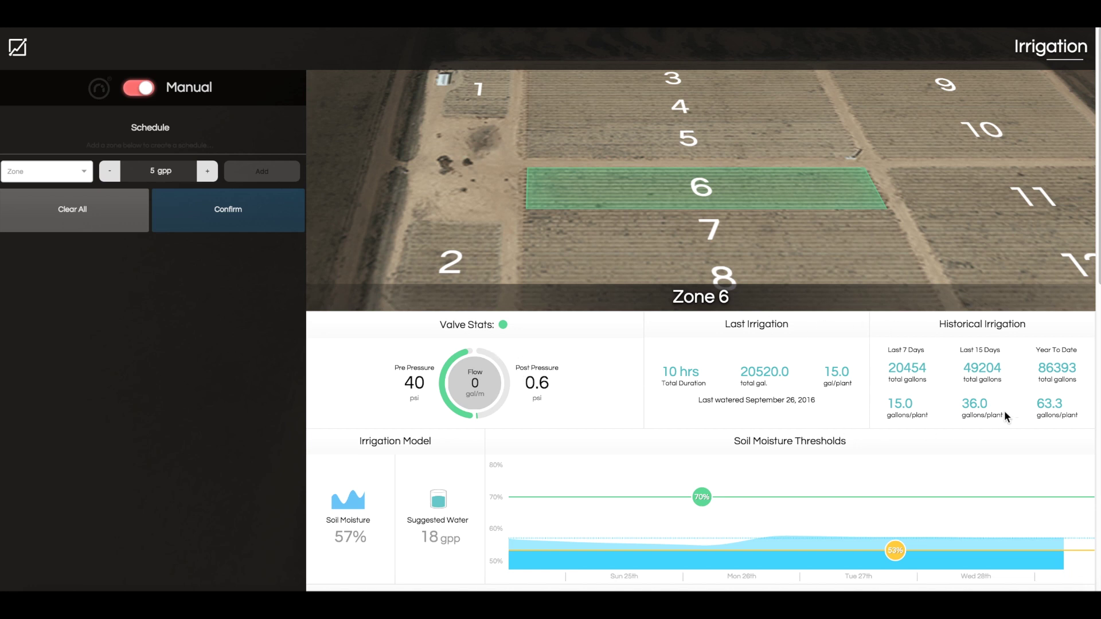
scroll(641, 420, "down", 1)
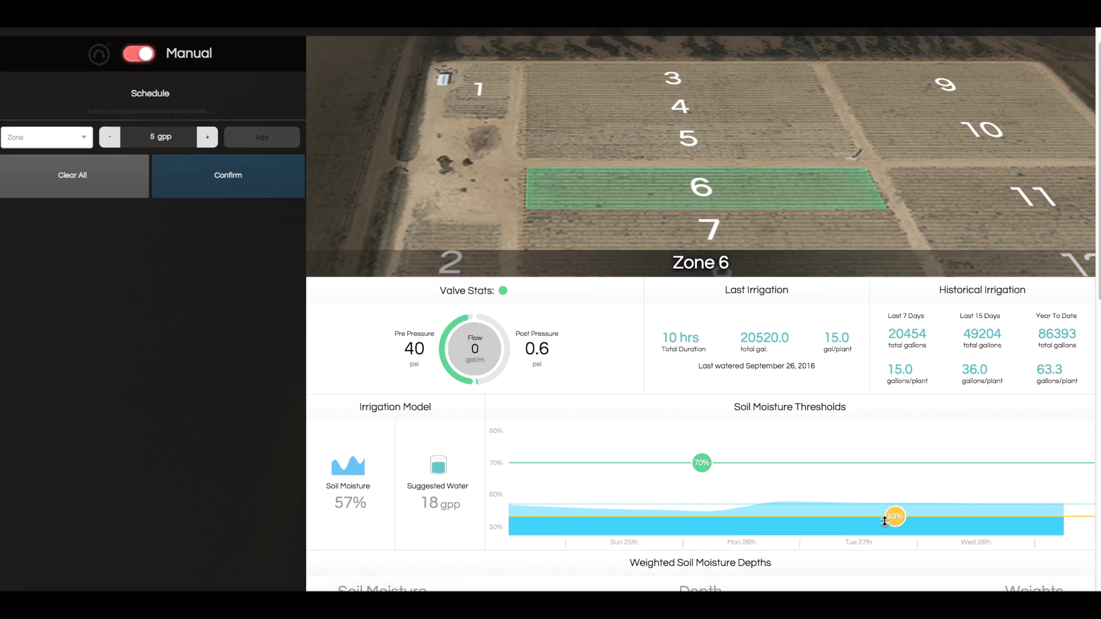
scroll(884, 521, "down", 6)
scroll(884, 521, "down", 3)
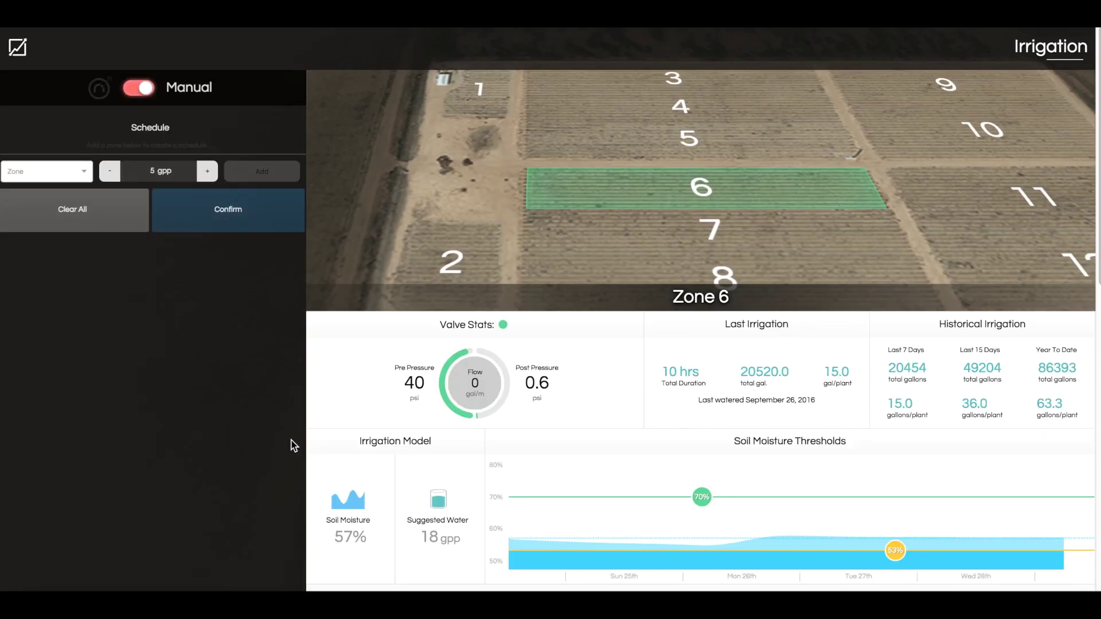
- Add Zone 3 at 6 gpp and Zone 5 at 7 gpp to the manual irrigation schedule
left_click(92, 170)
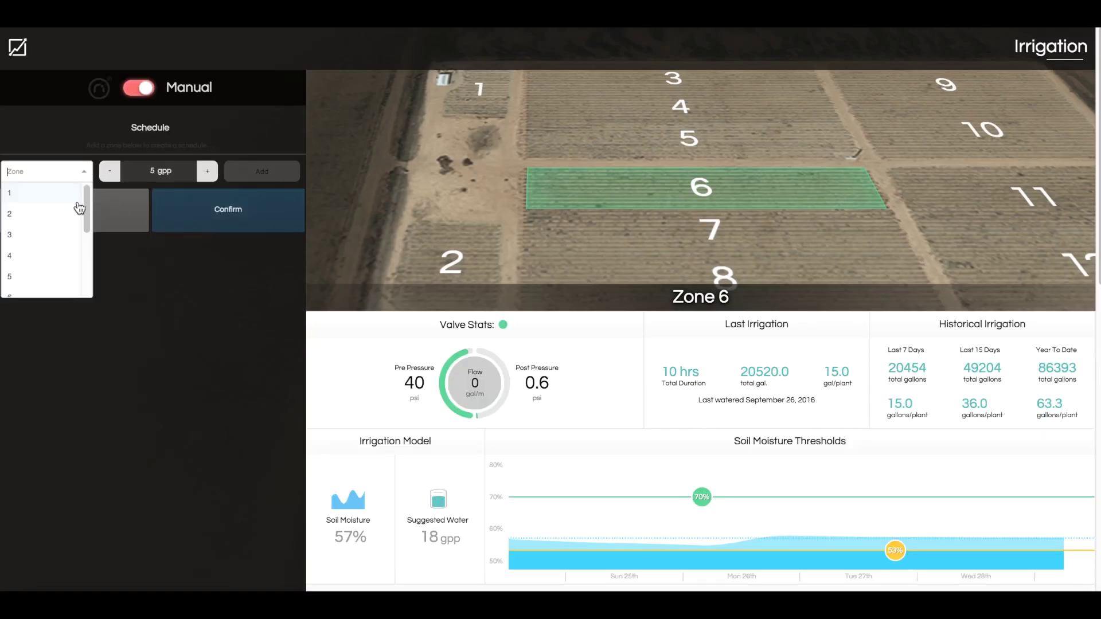
left_click(67, 239)
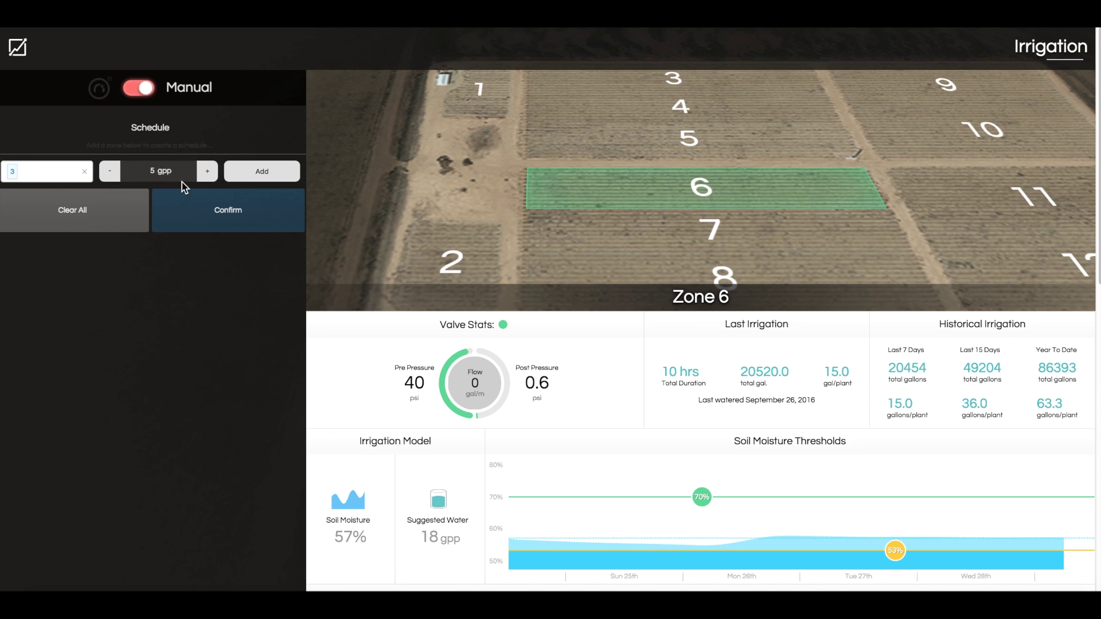
left_click(243, 171)
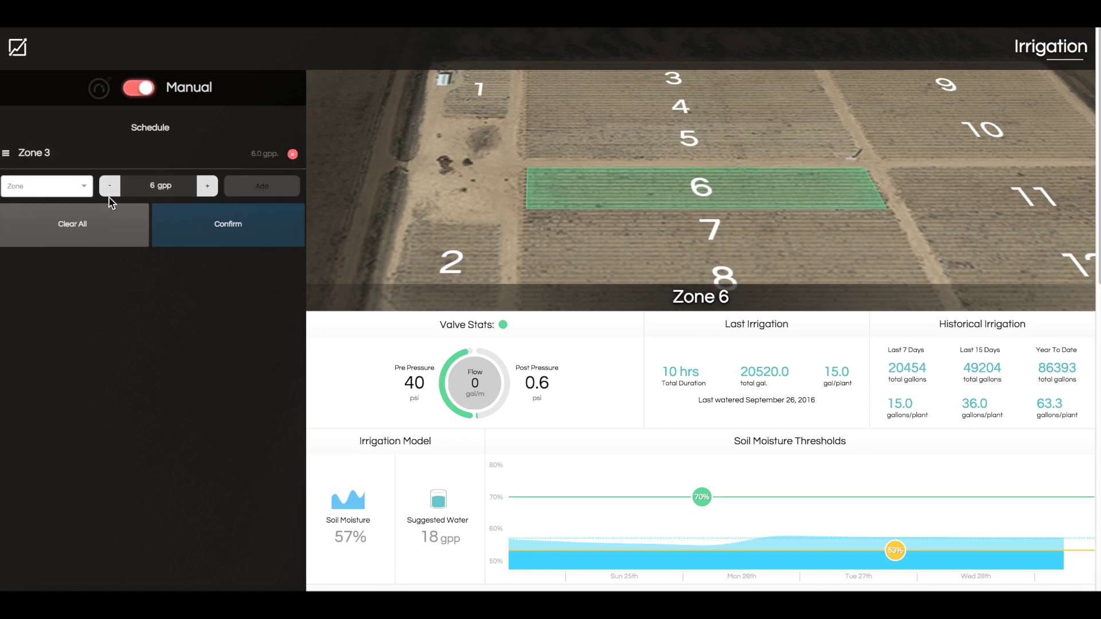
left_click(81, 186)
left_click(55, 290)
left_click(207, 185)
left_click(253, 190)
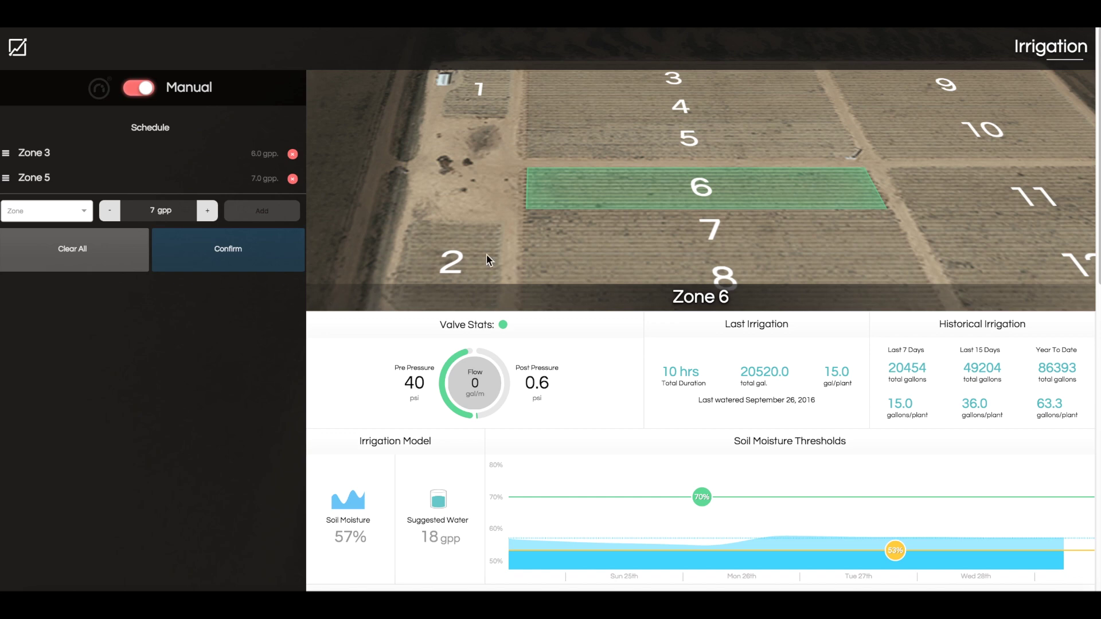
- Reopen Zone 6 and set its soil moisture thresholds to 60% for the upper limit and 55% for the lower limit
left_click(682, 187)
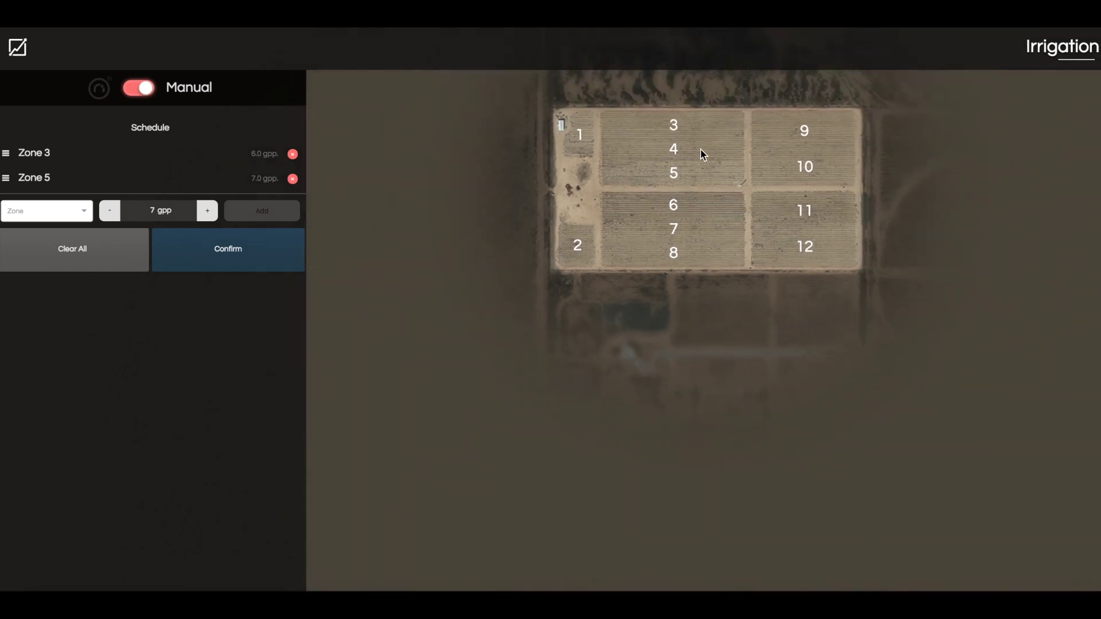
left_click(681, 212)
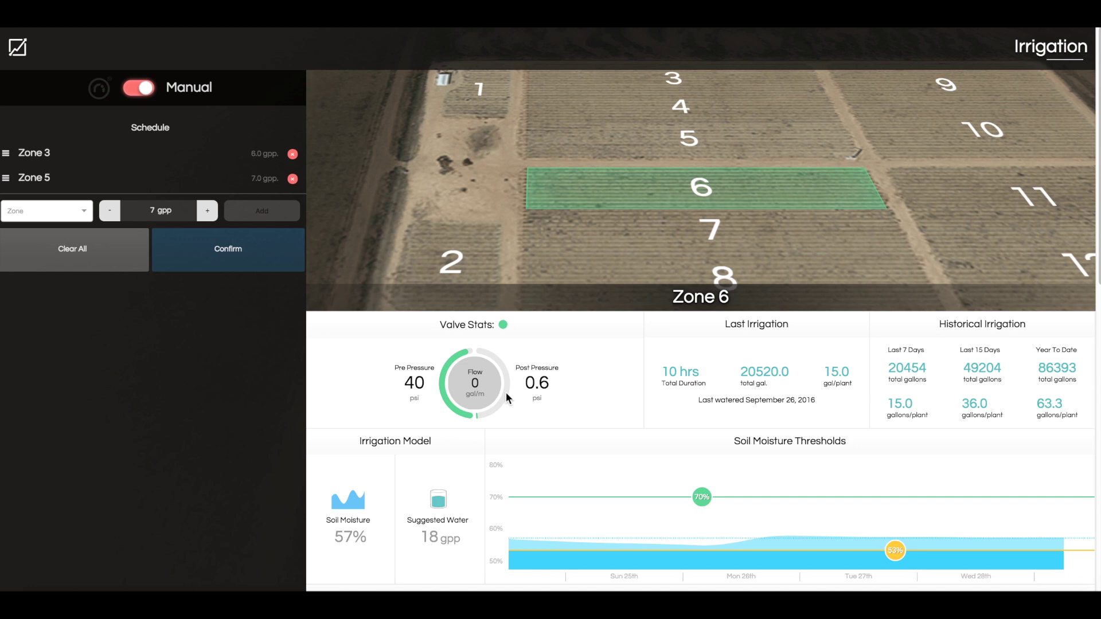
scroll(505, 396, "down", 1)
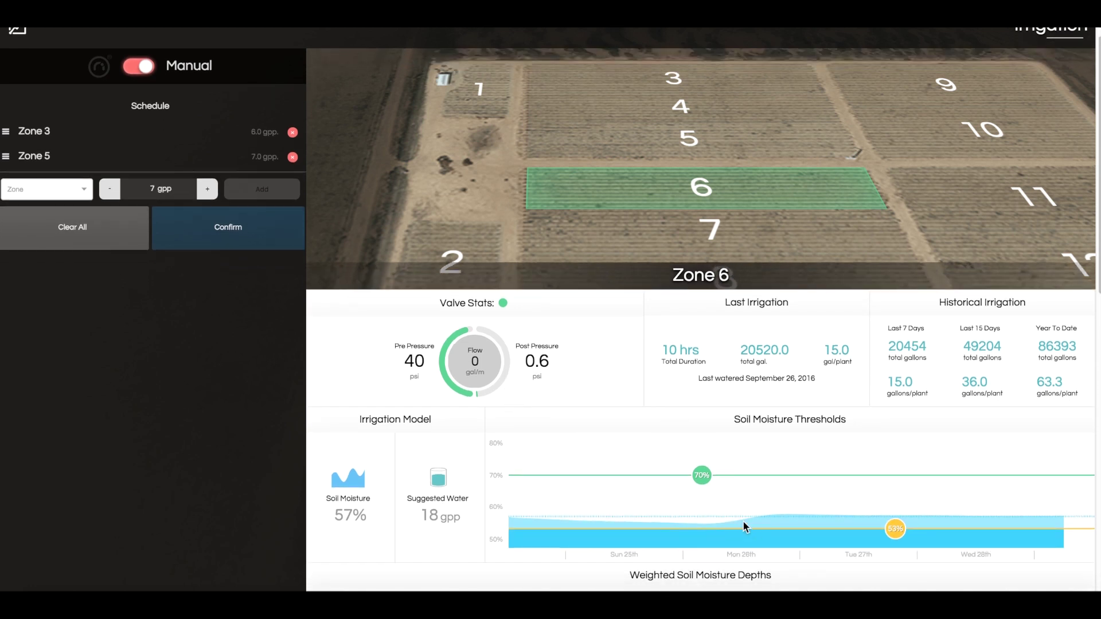
left_click_drag(700, 478, 701, 505)
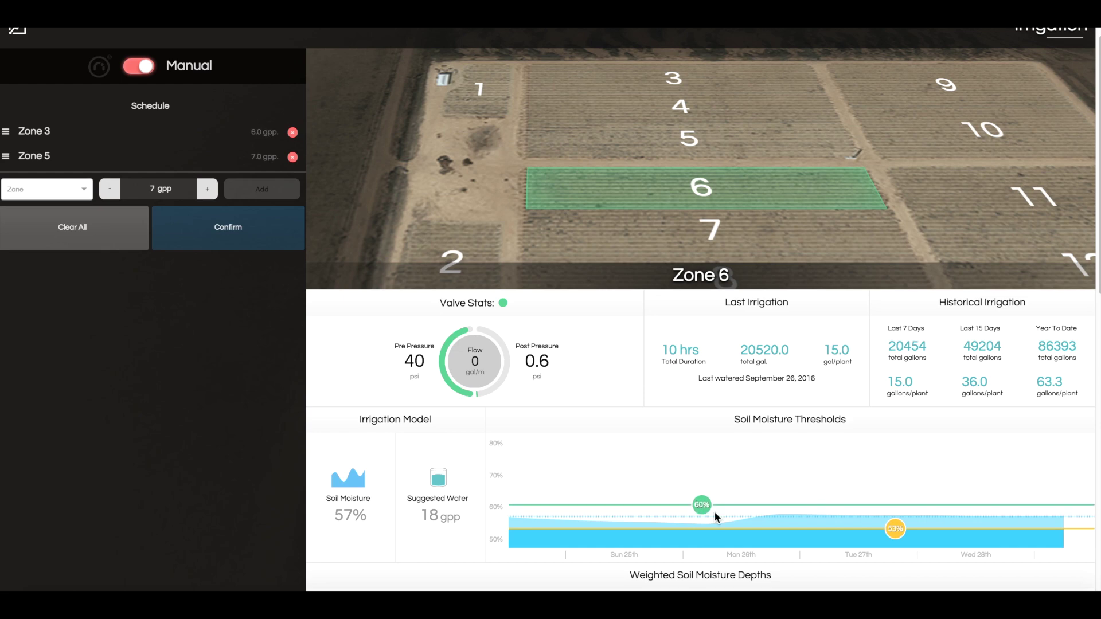
left_click_drag(900, 529, 896, 523)
- Raise Zone 6's soil moisture depth weights at 16, 8 and 4 inches, with the 4-inch depth at about 19%
scroll(781, 455, "down", 9)
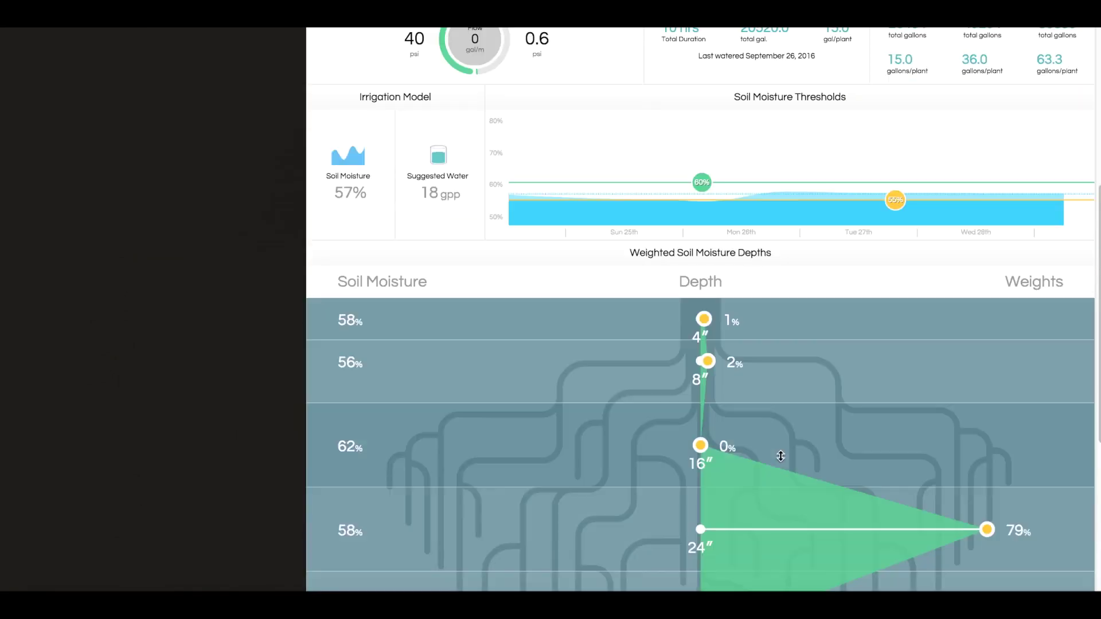
left_click(701, 270)
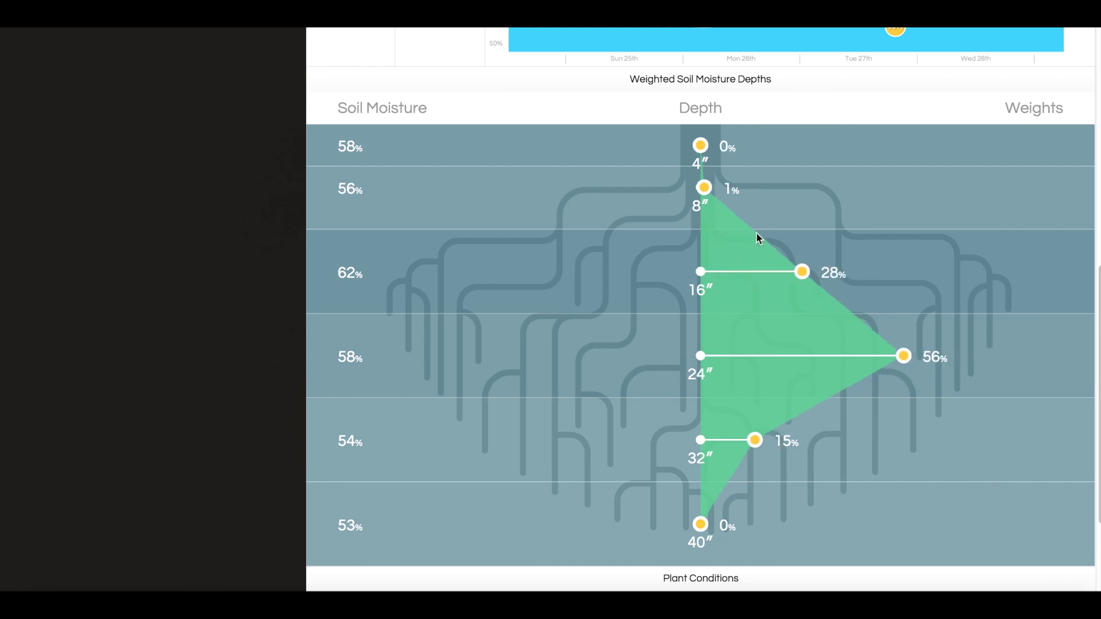
left_click(706, 187)
left_click_drag(710, 160, 768, 150)
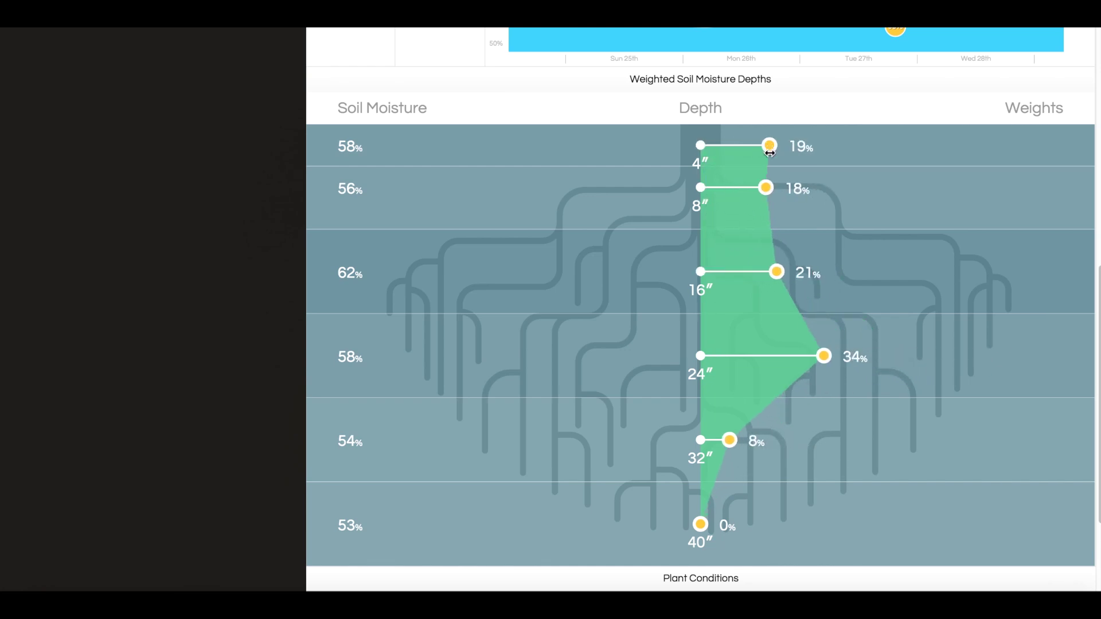
- Return from Zone 6 to the vineyard map and switch irrigation from manual to n.io automatic mode
scroll(822, 341, "up", 5)
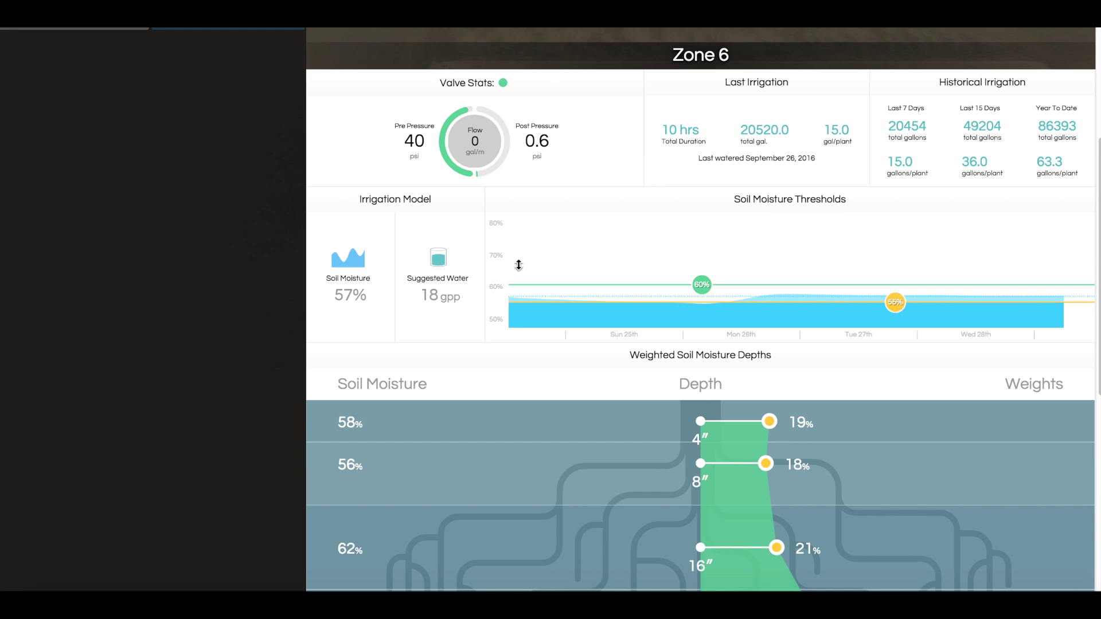
scroll(518, 265, "up", 5)
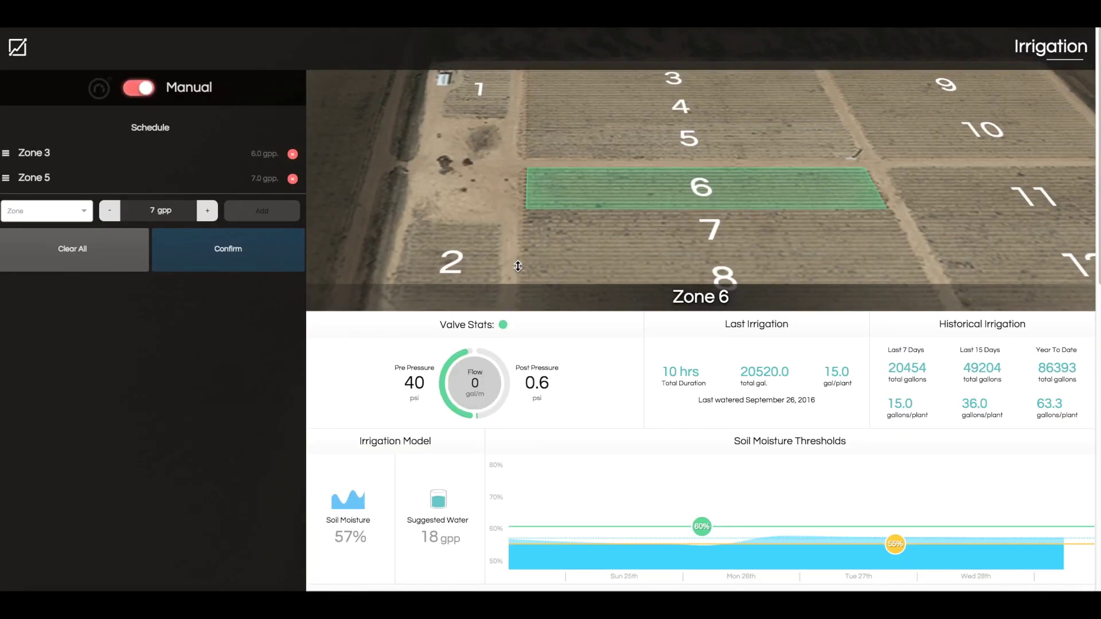
left_click(625, 191)
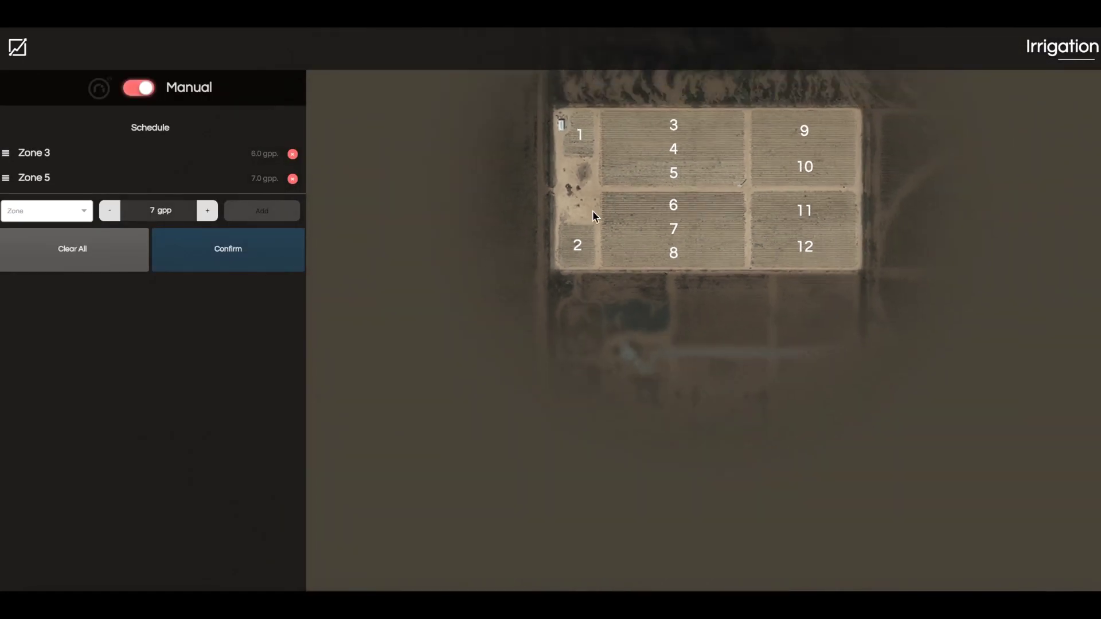
left_click(99, 89)
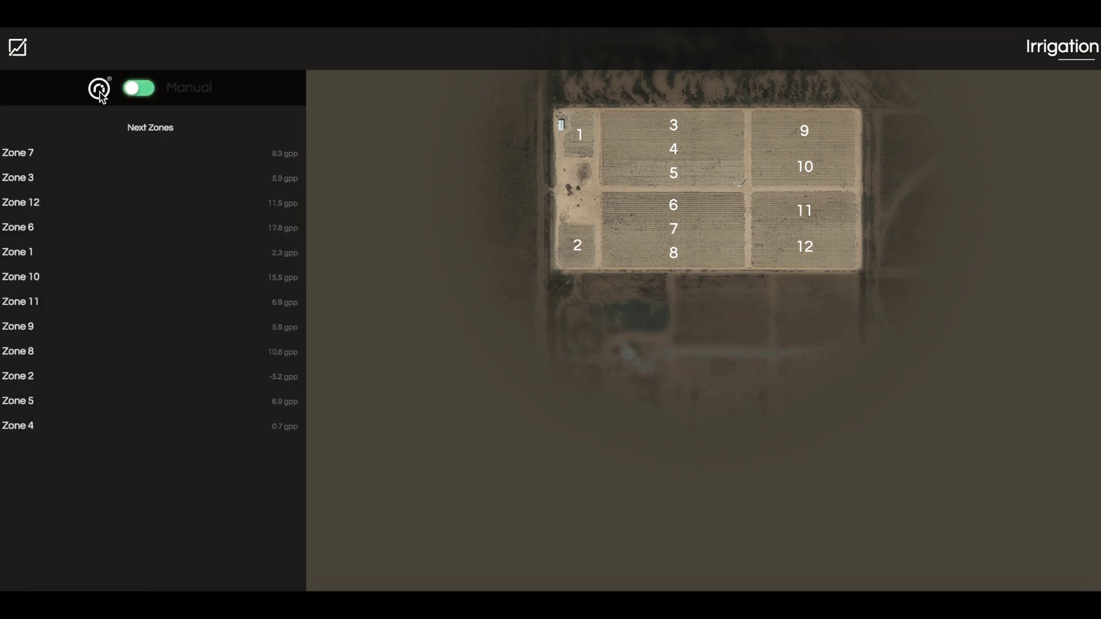
left_click(99, 89)
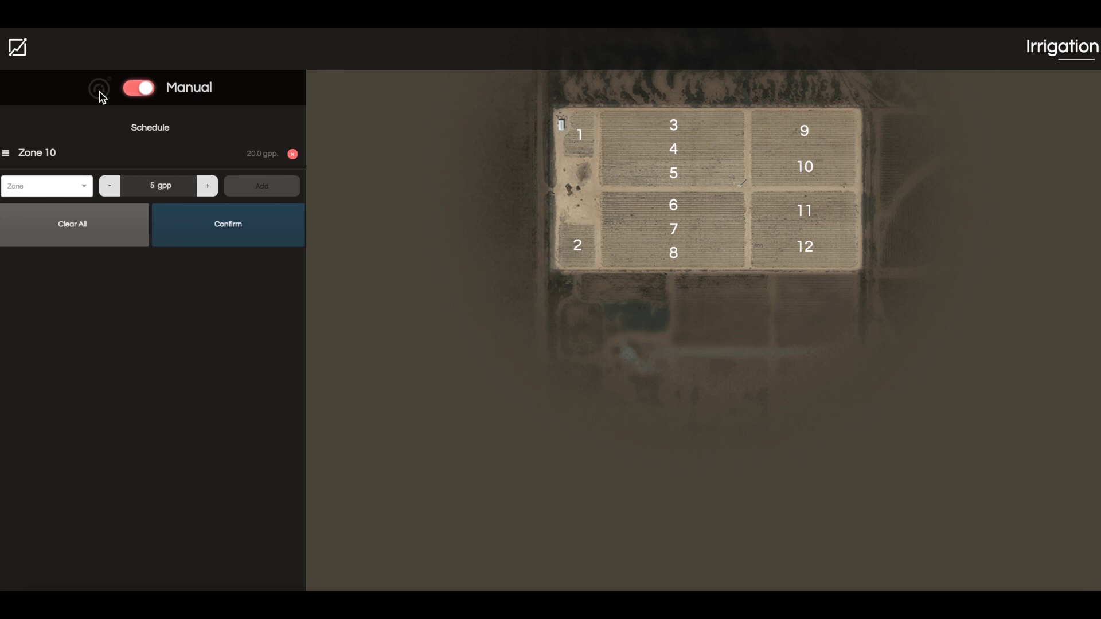
left_click(100, 92)
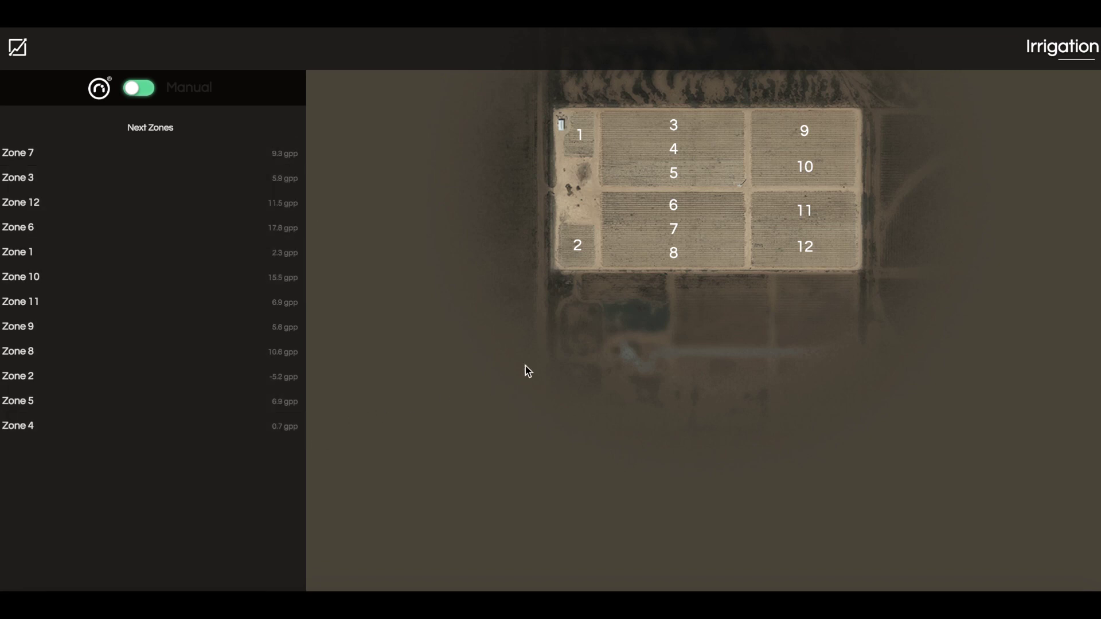
- Open Zone 12, examine its soil moisture weights and plant conditions, and return to the main dashboard
left_click(803, 250)
scroll(607, 300, "down", 5)
scroll(586, 346, "down", 8)
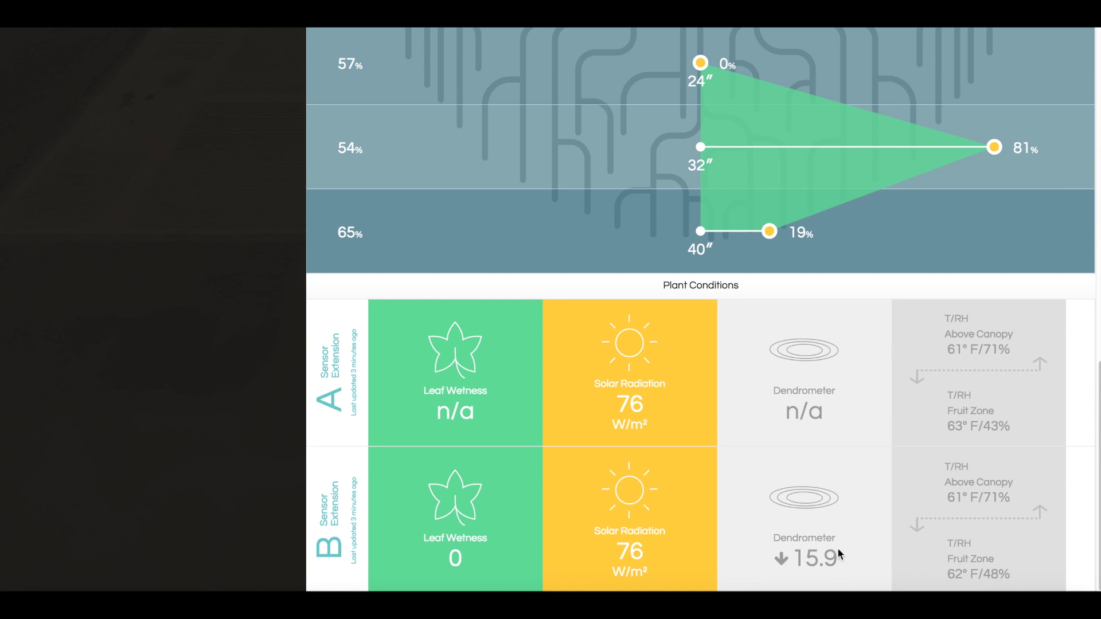
scroll(463, 458, "up", 2)
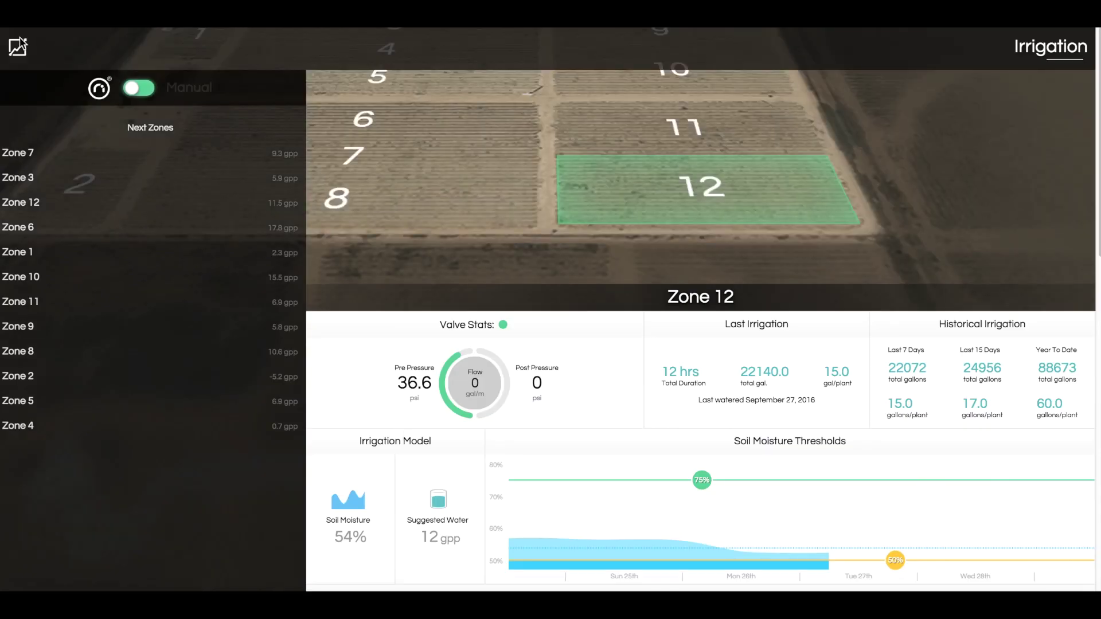
left_click(19, 38)
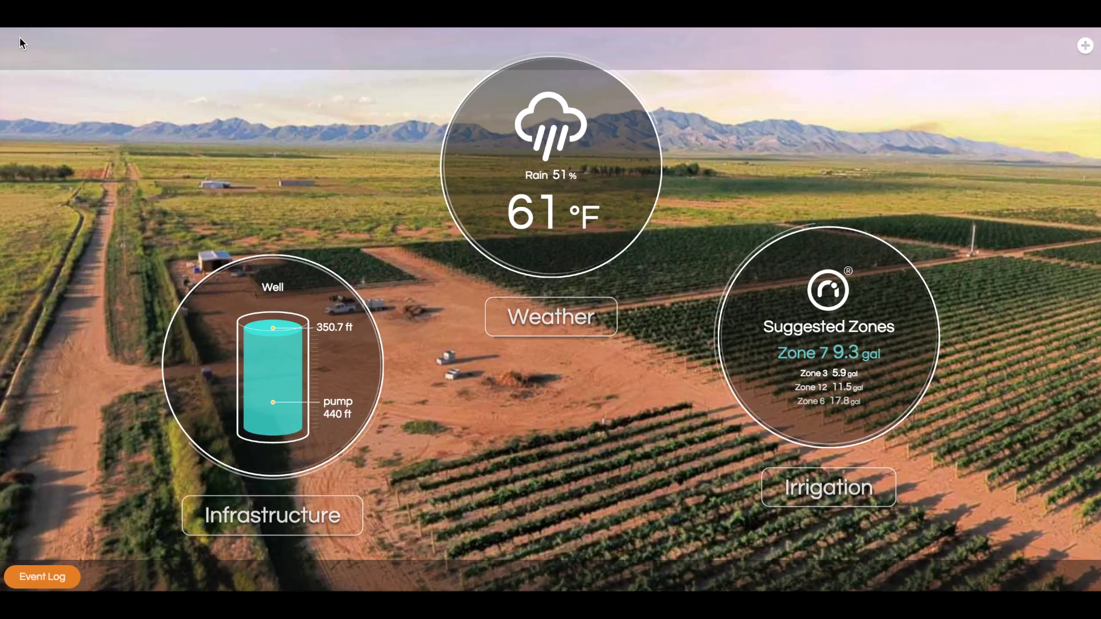
- Open the weather page and examine the current conditions, hourly and 7-day forecasts, and historical rainfall
left_click(563, 155)
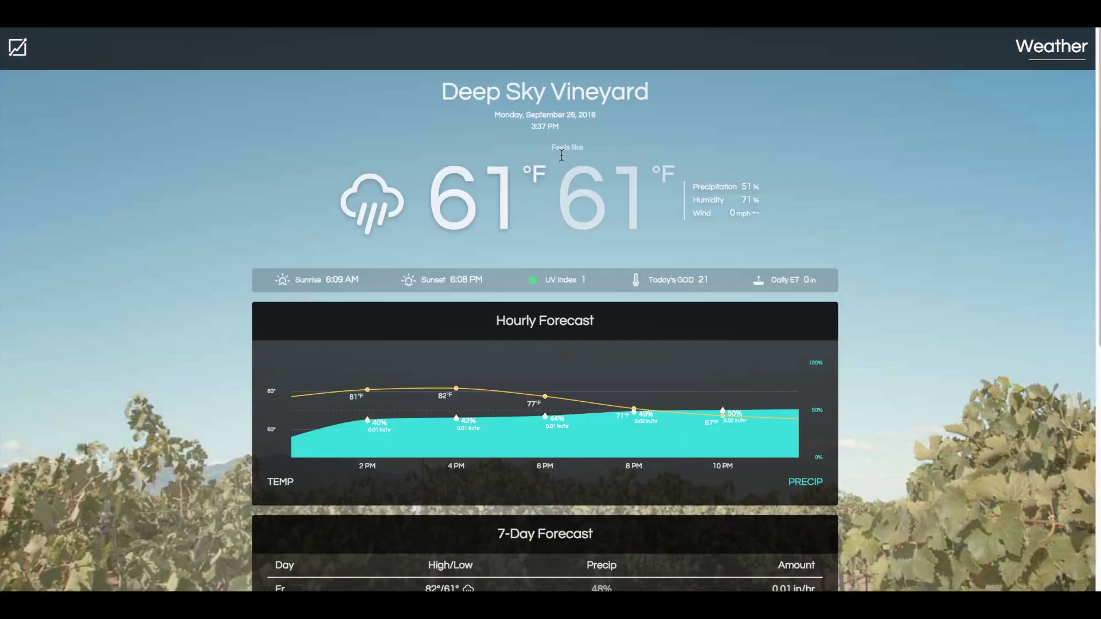
scroll(783, 265, "down", 7)
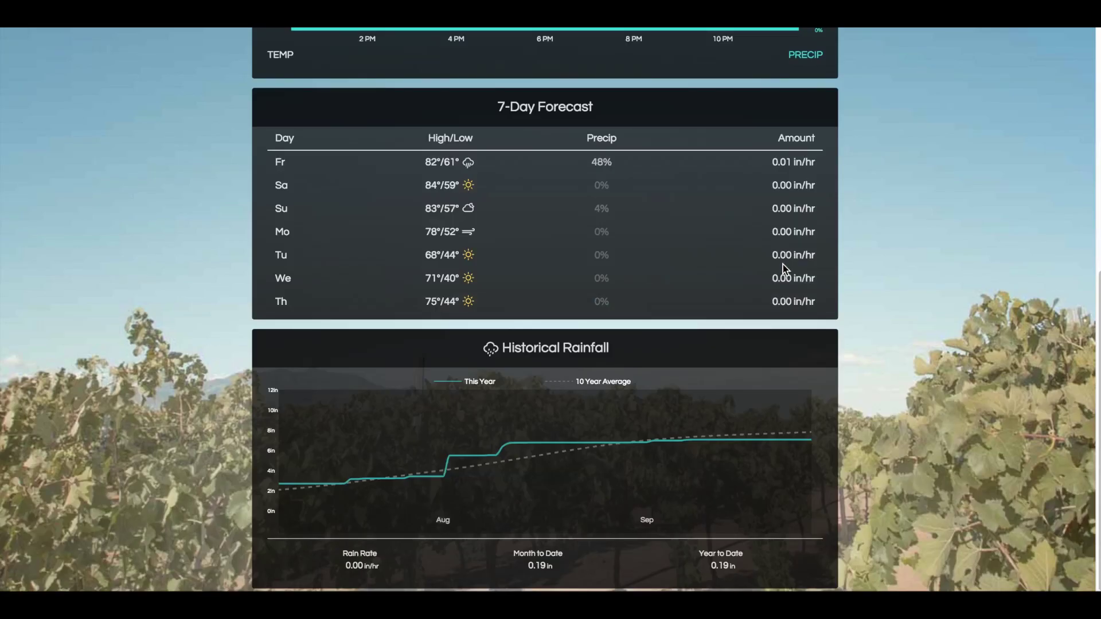
scroll(782, 263, "up", 6)
scroll(785, 269, "up", 2)
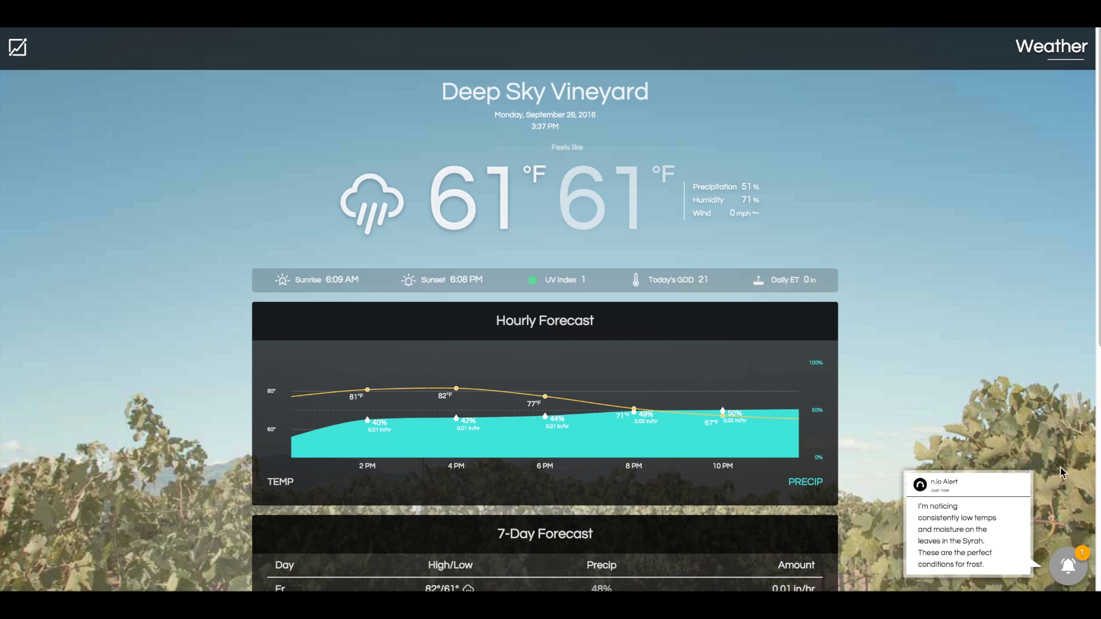
- Dismiss the n.io frost alert and review the 7-day forecast and historical rainfall again
left_click(1068, 566)
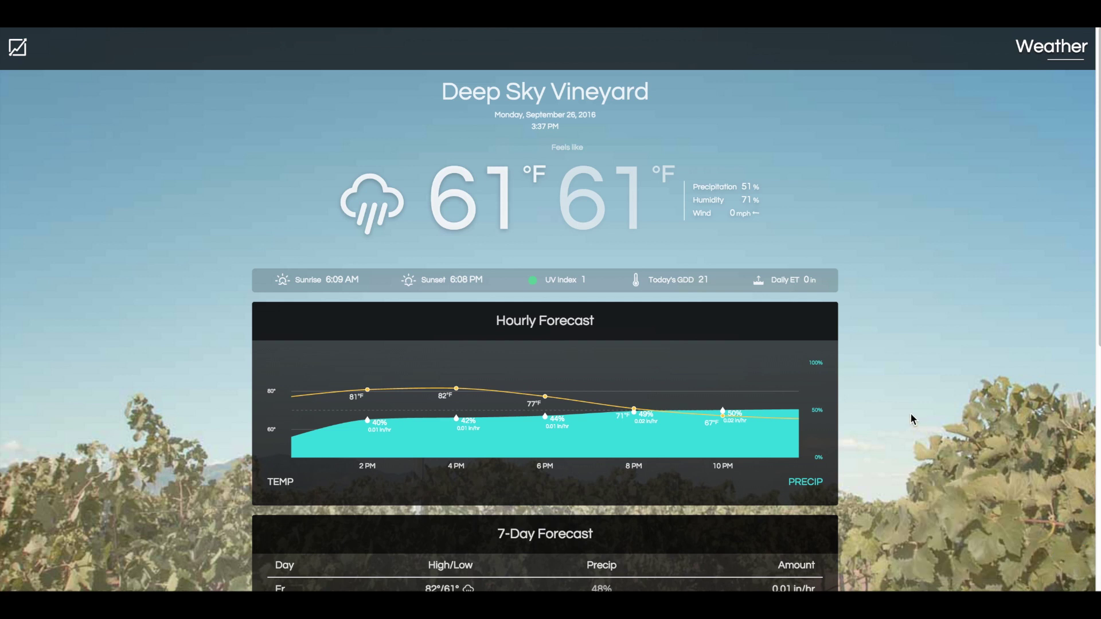
scroll(910, 415, "down", 5)
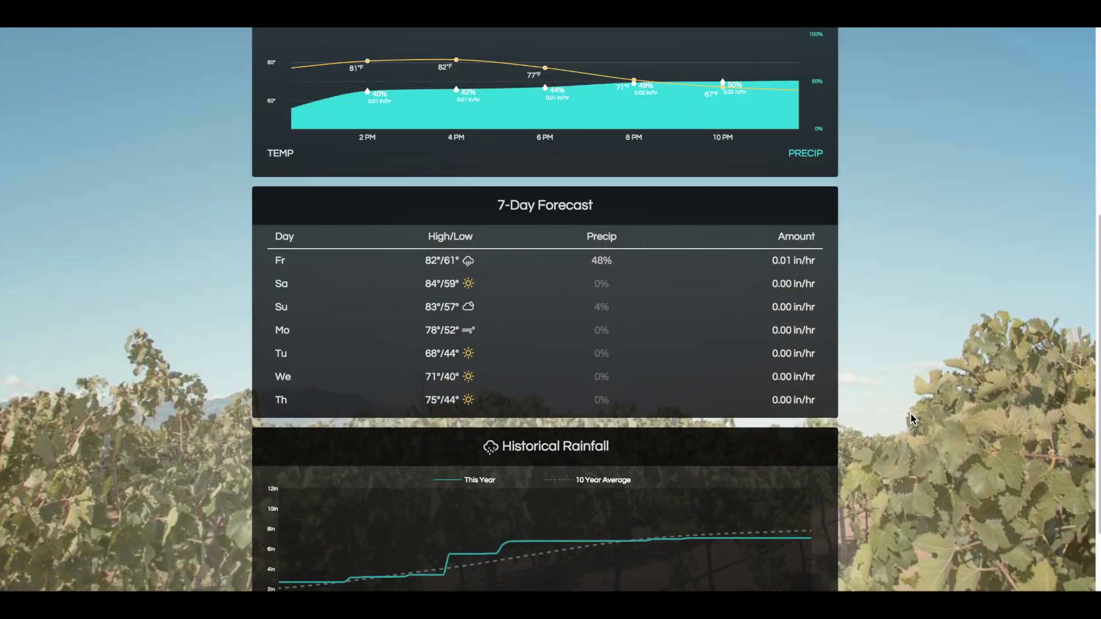
scroll(911, 417, "down", 2)
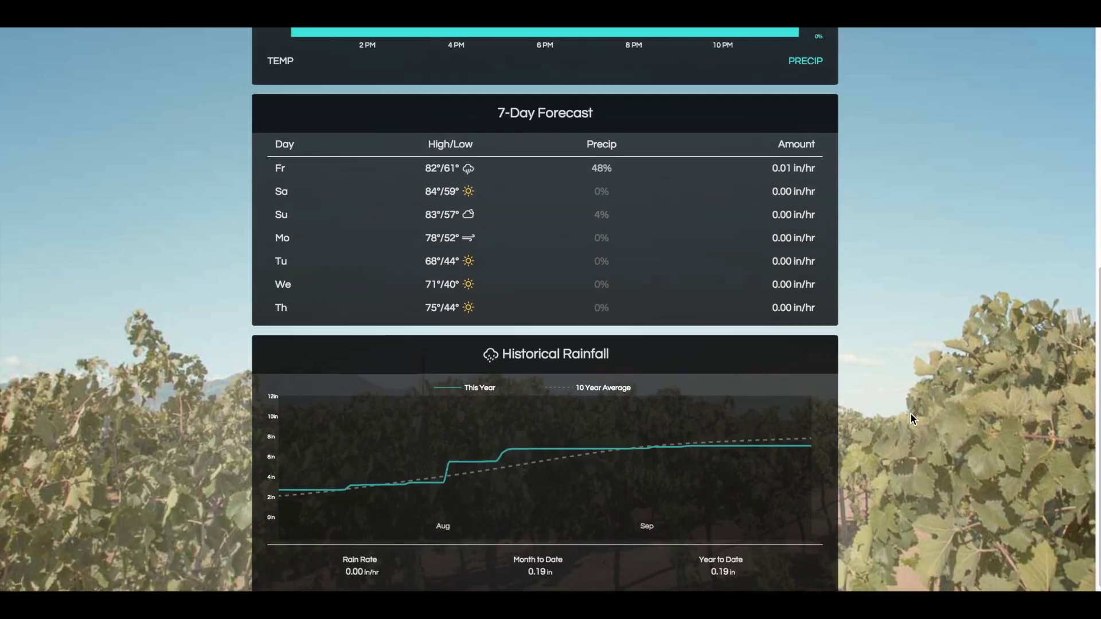
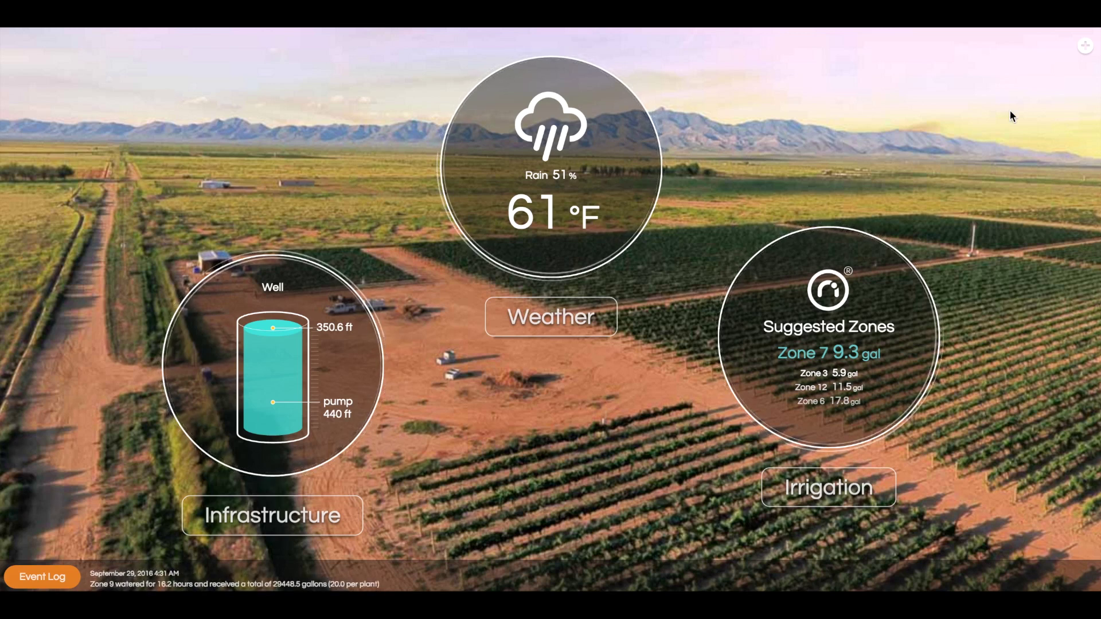
- Start a new annotation and set its location to the Mourvedre zone, row 3
left_click(1085, 46)
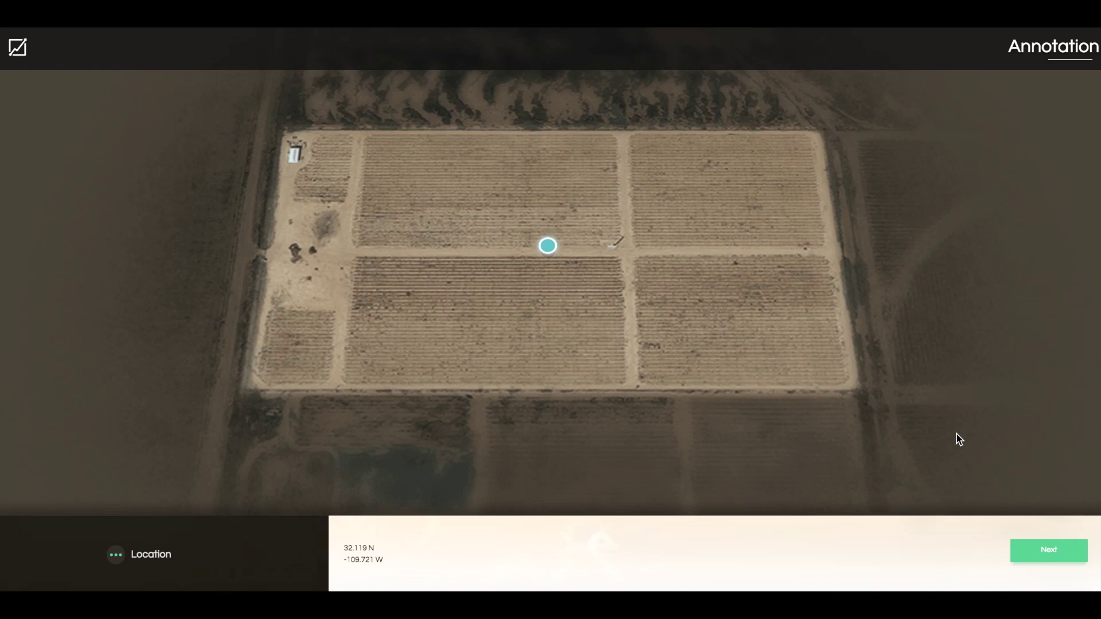
left_click(1048, 551)
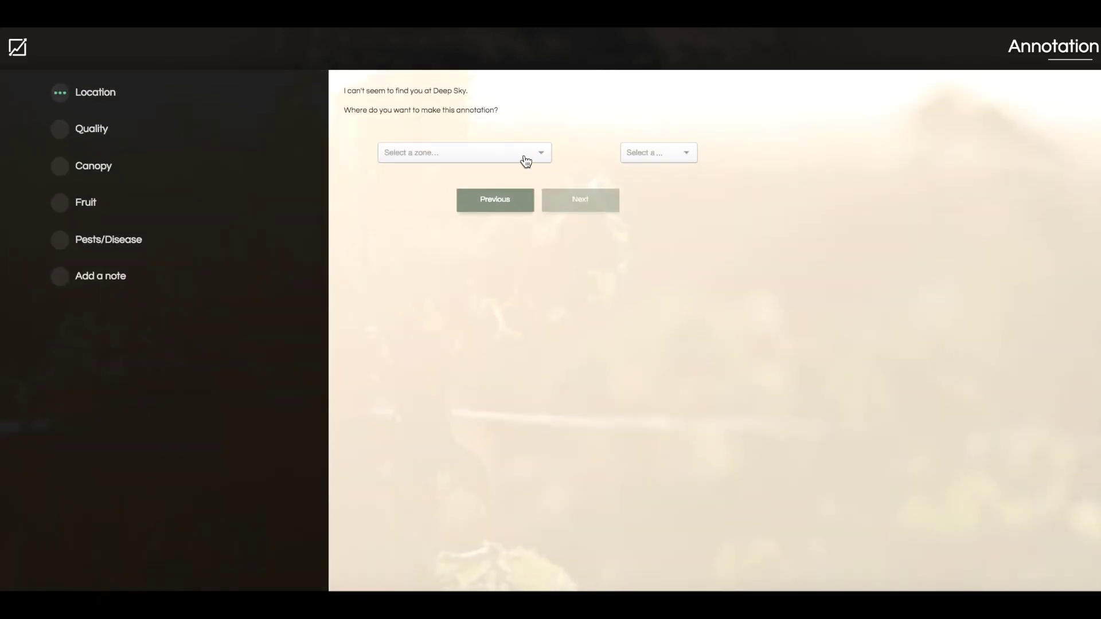
left_click(525, 160)
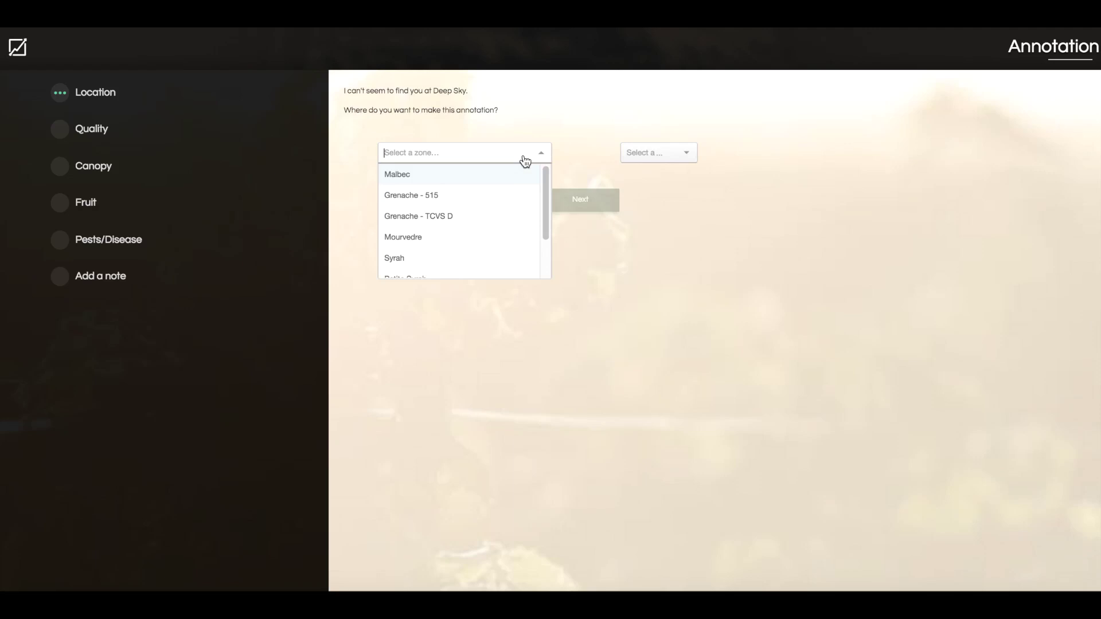
left_click(520, 237)
left_click(657, 162)
left_click(659, 217)
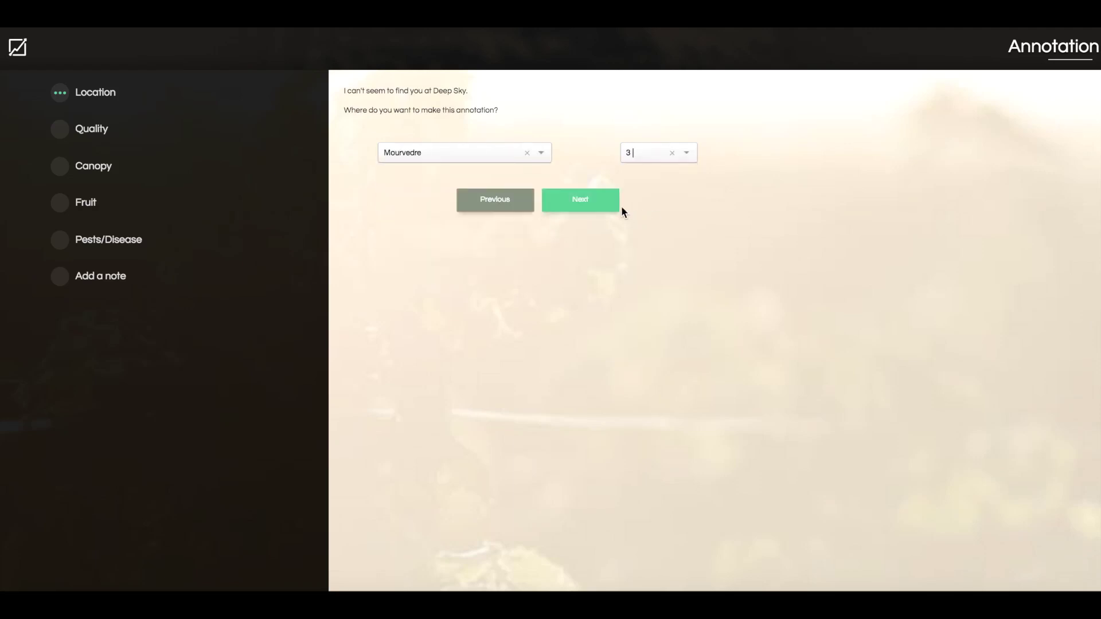
left_click(587, 201)
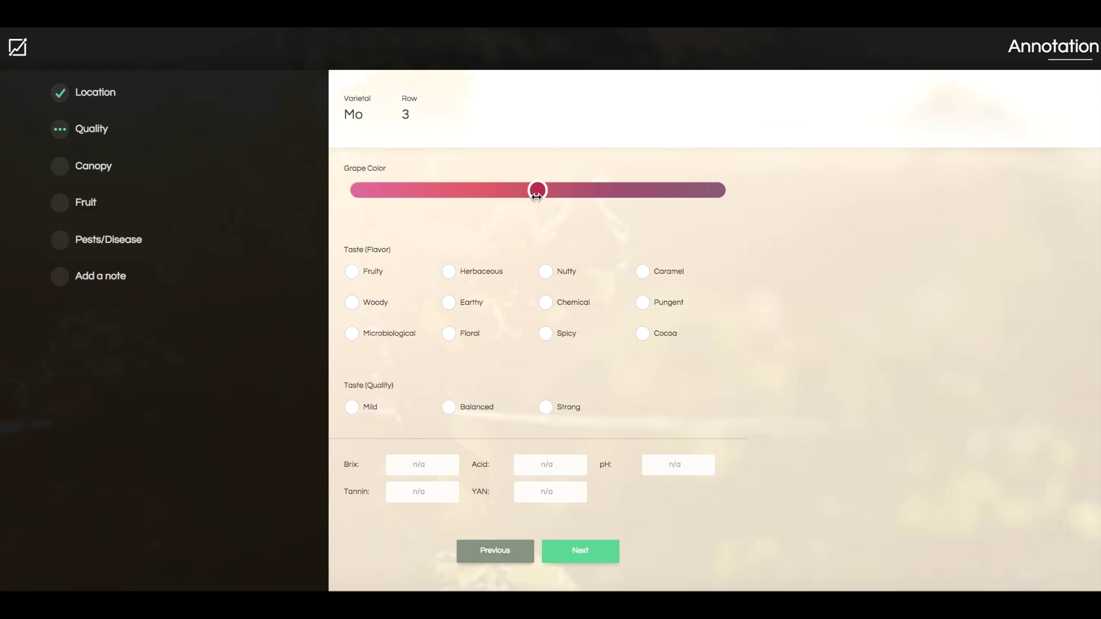
- Complete the quality section with a darker purple grape color, Spicy flavor and a Brix of 12
left_click_drag(536, 197, 646, 205)
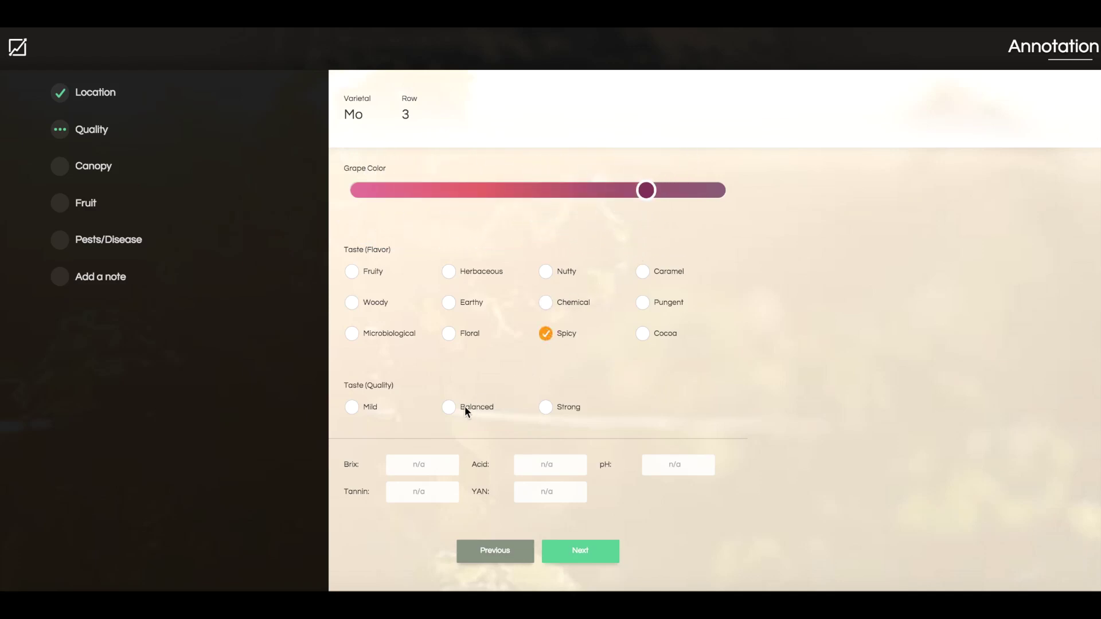
left_click(434, 468)
type("12")
left_click(603, 549)
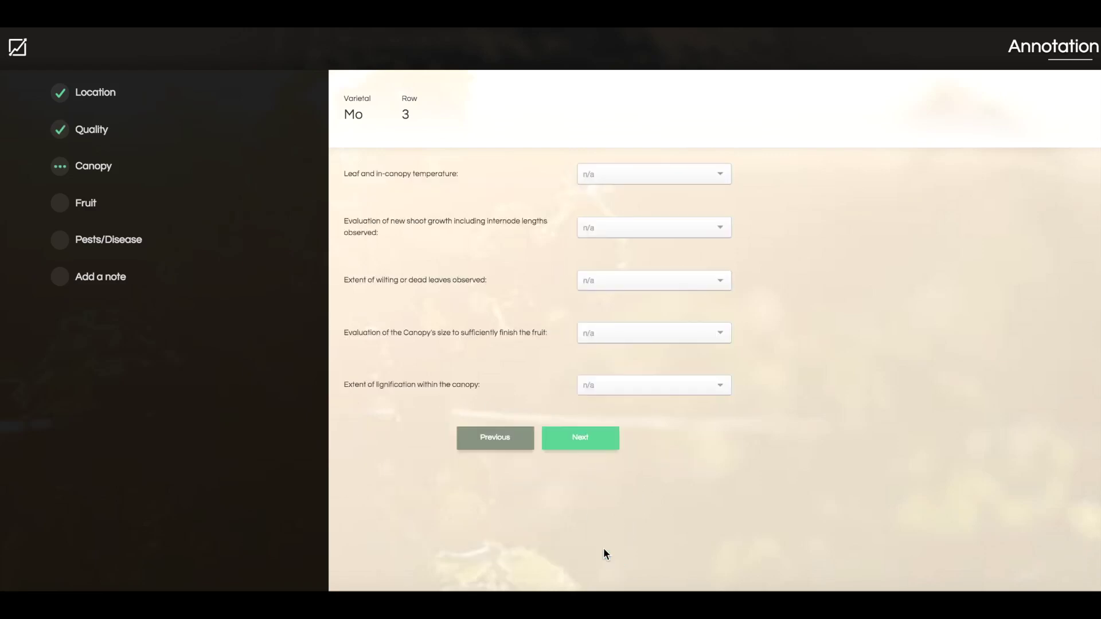
- Complete the canopy section with Cooler than Air Temp for temperature, Ideal for shoot growth and Normal for wilting or dead leaves
left_click(659, 177)
left_click(658, 216)
left_click(641, 232)
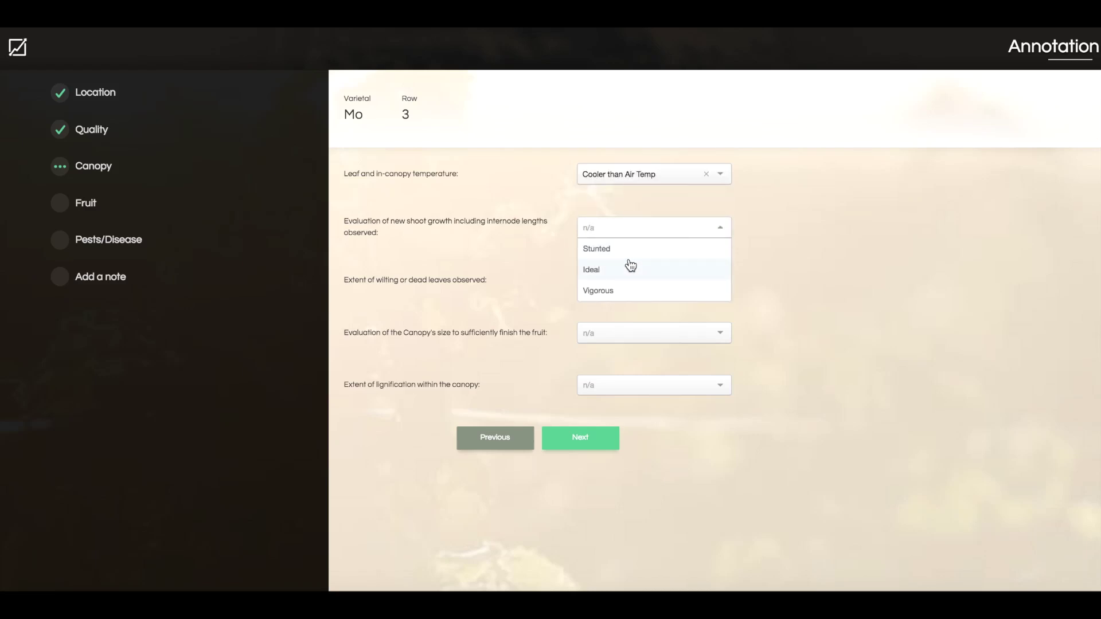
left_click(630, 264)
left_click(631, 283)
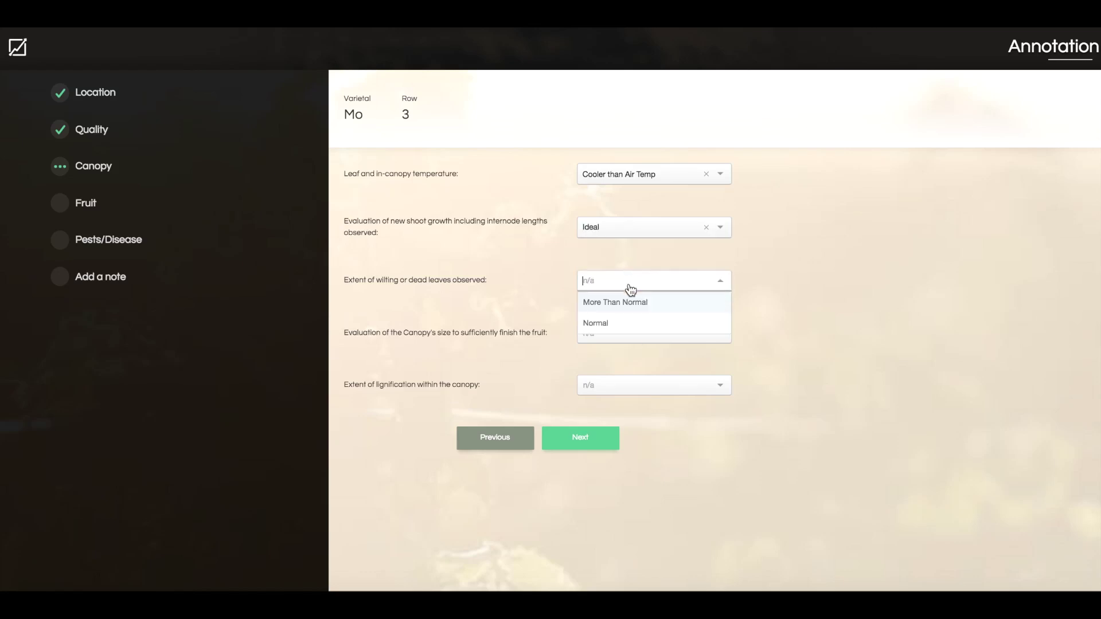
left_click(619, 323)
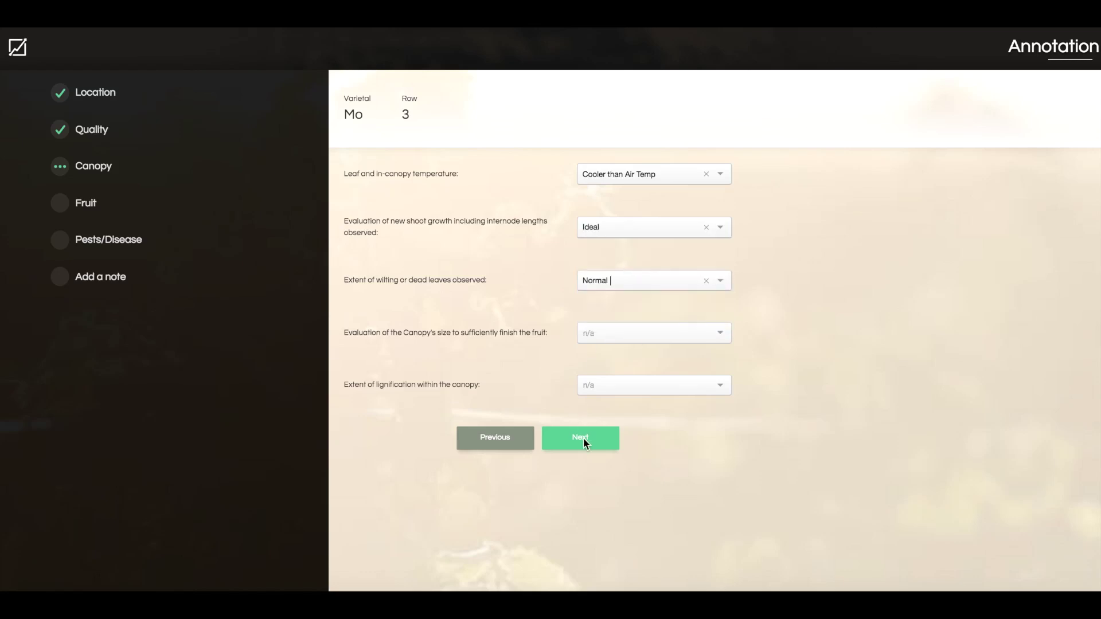
left_click(583, 438)
- Answer Yes in the fruit section for sufficient cluster spacing and for individual berries matching the preliminary growth plan
left_click(620, 229)
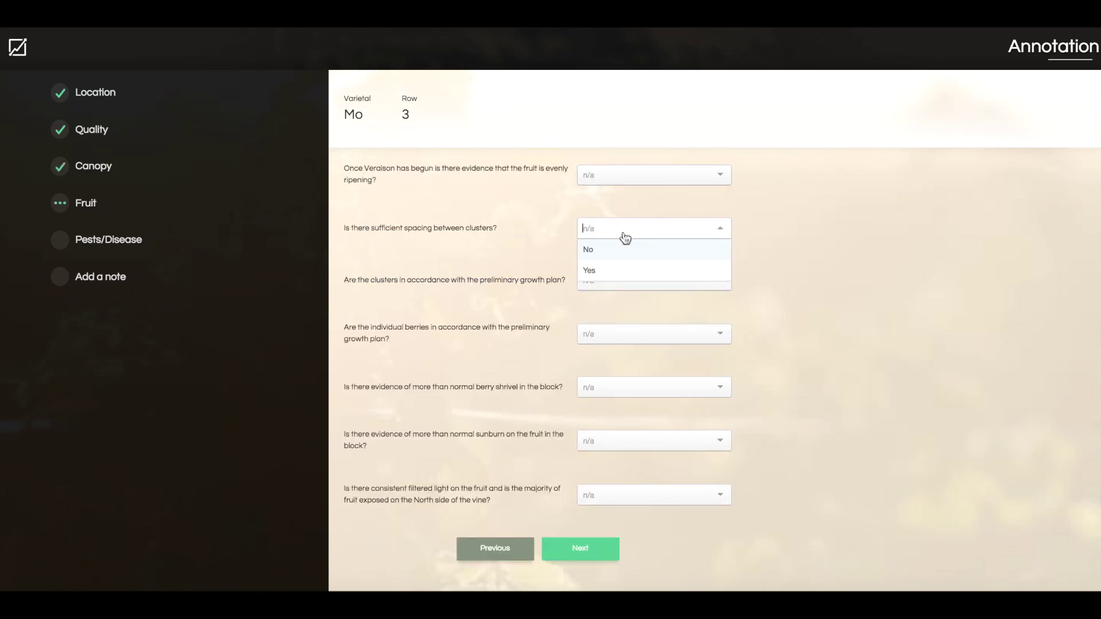
left_click(620, 278)
left_click(626, 333)
left_click(622, 378)
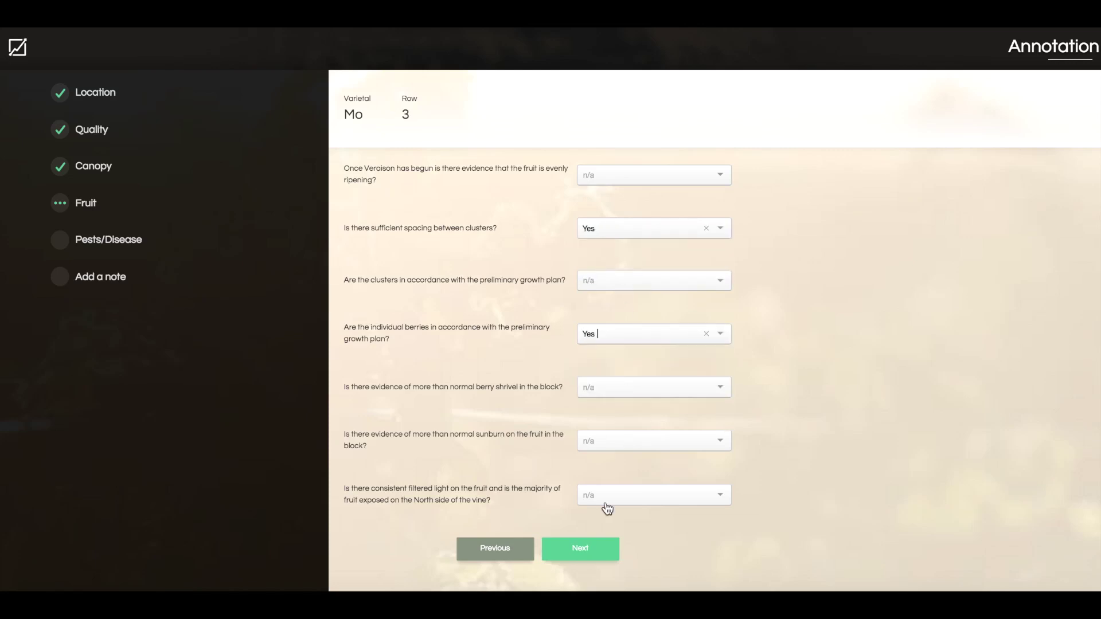
left_click(608, 551)
- Answer Yes to the Powdery Mildew spraying question, continue to the note entry, and return to the main dashboard
left_click(639, 181)
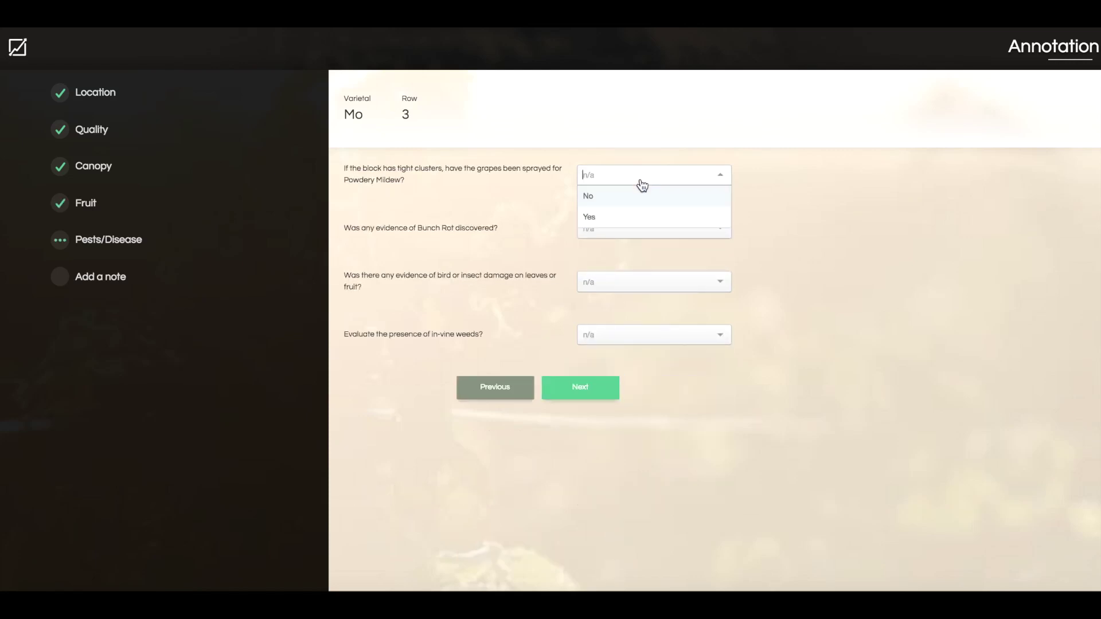
left_click(711, 217)
left_click(584, 388)
left_click(455, 189)
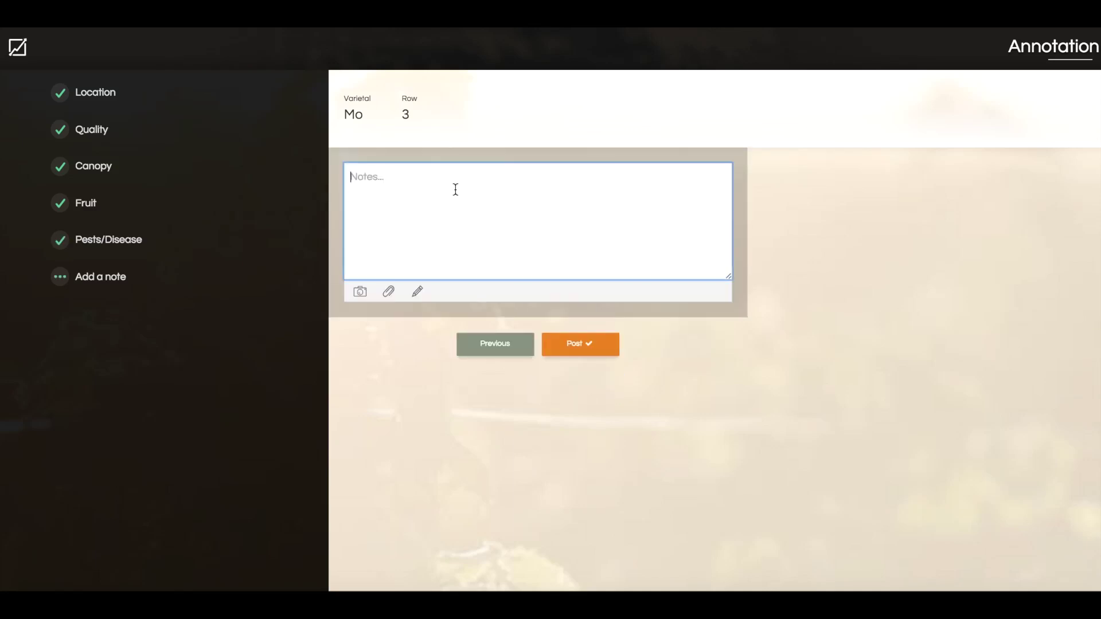
type("Notes")
left_click(22, 57)
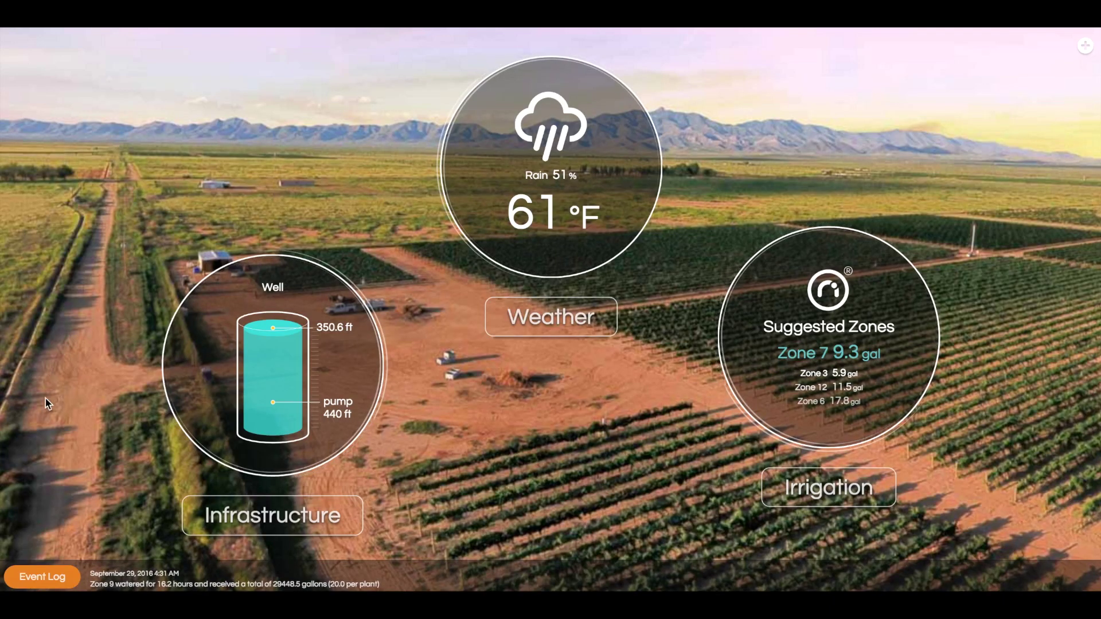
- Open the event log, try the Zone 1 filter on recent activity, clear it, and return to the main dashboard
left_click(35, 573)
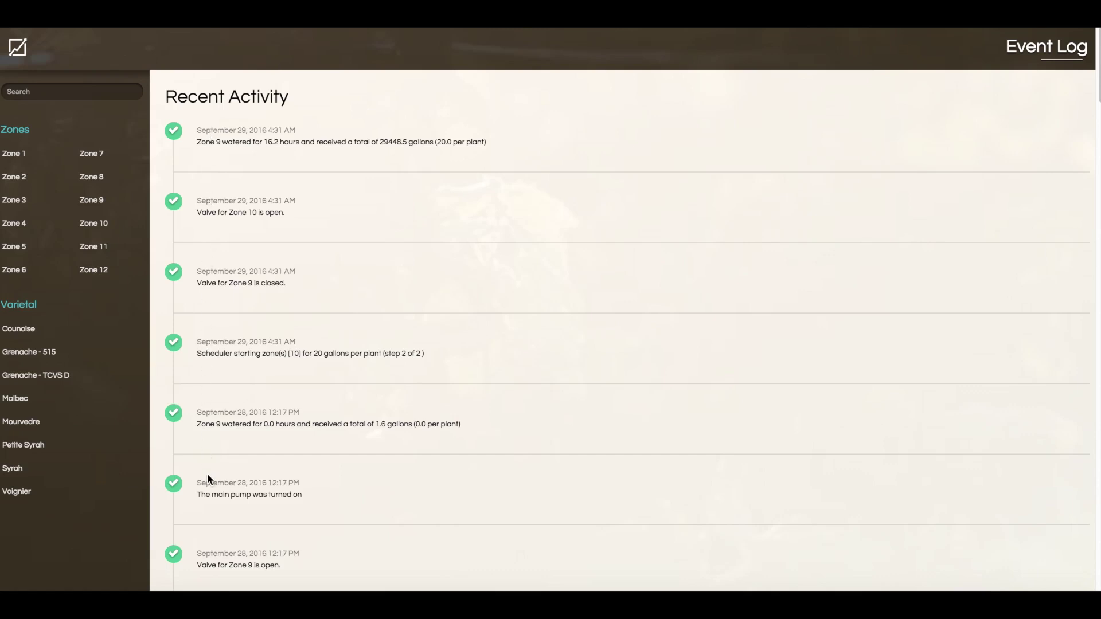
left_click(27, 156)
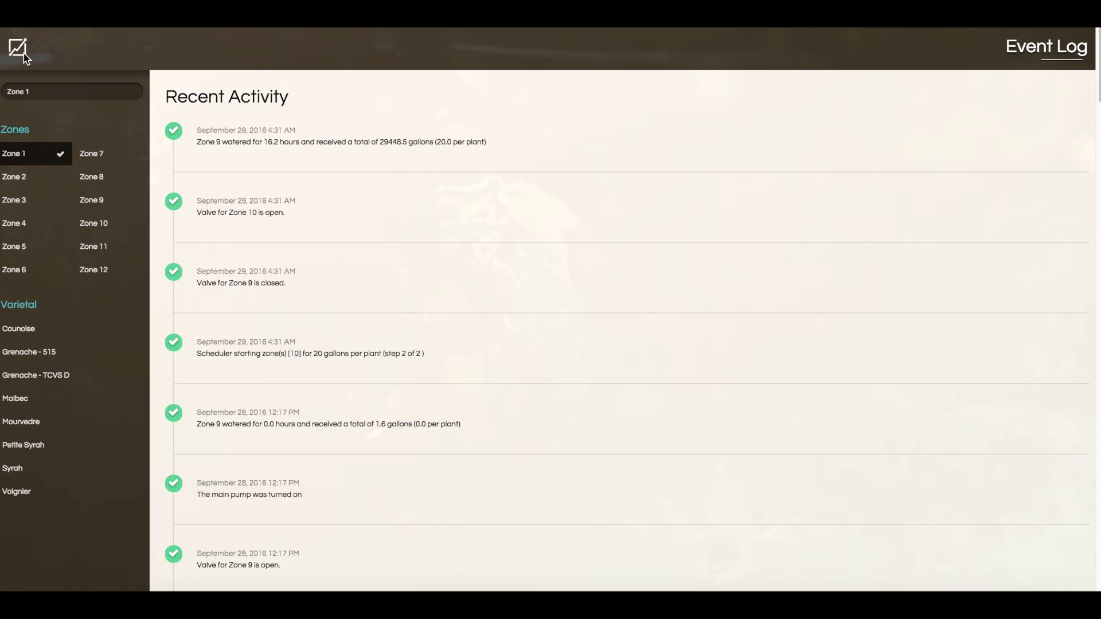
scroll(26, 59, "down", 5)
scroll(26, 59, "up", 5)
left_click(34, 154)
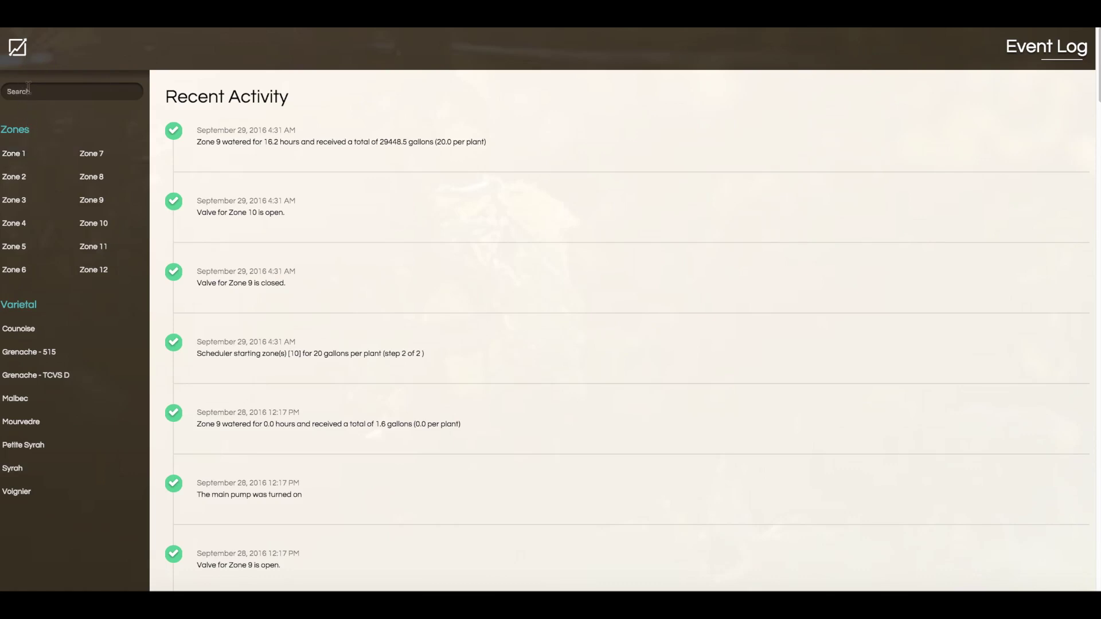
left_click(18, 45)
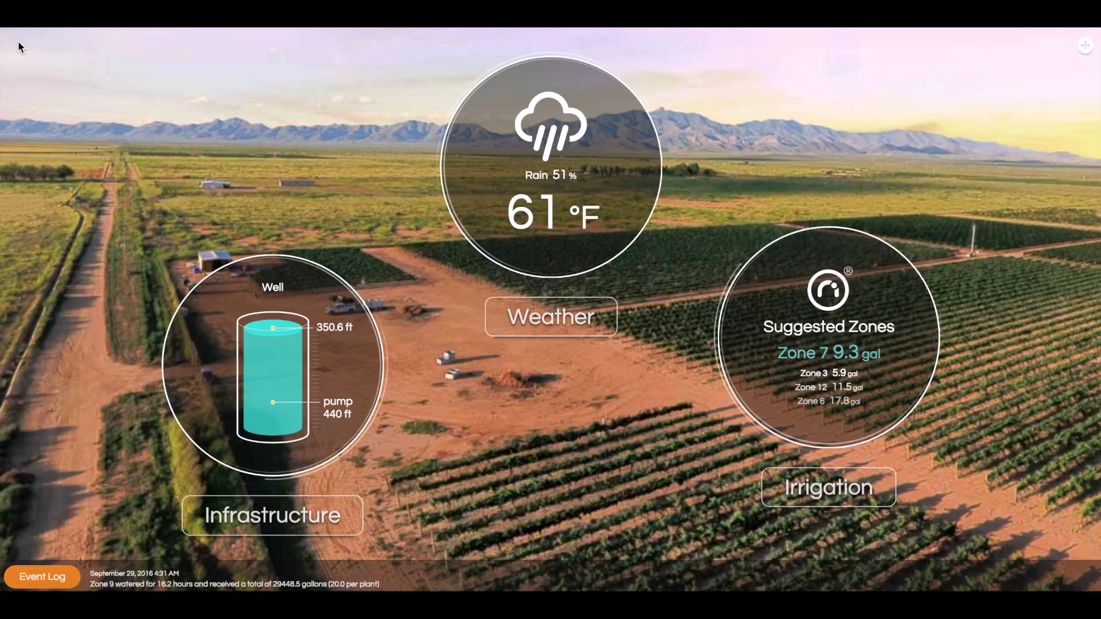